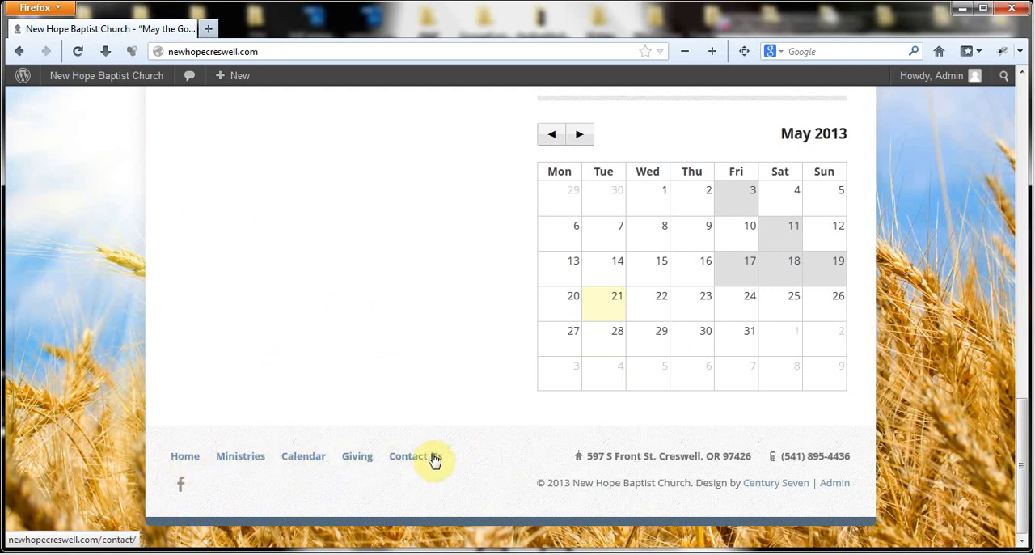
- Examine the church home page's header navigation, the About Us submenu and the footer links
scroll(27, 417, up, 15)
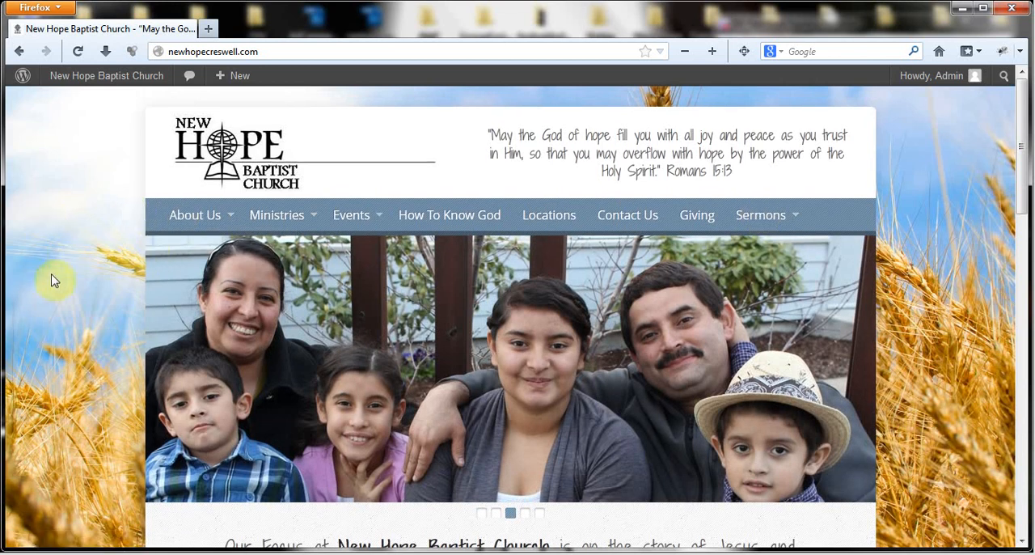
scroll(59, 340, down, 8)
scroll(58, 356, down, 5)
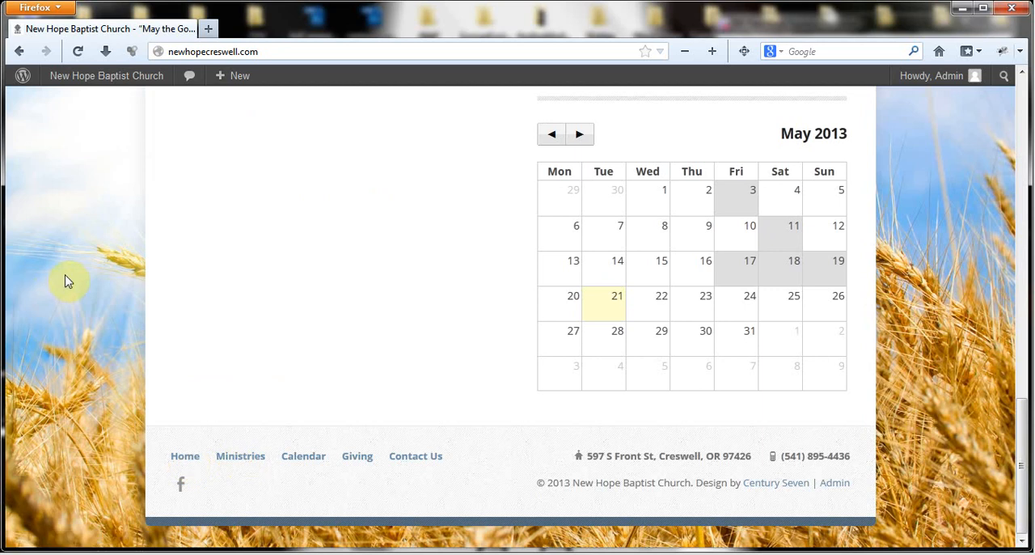
scroll(68, 282, up, 1)
scroll(68, 282, up, 1)
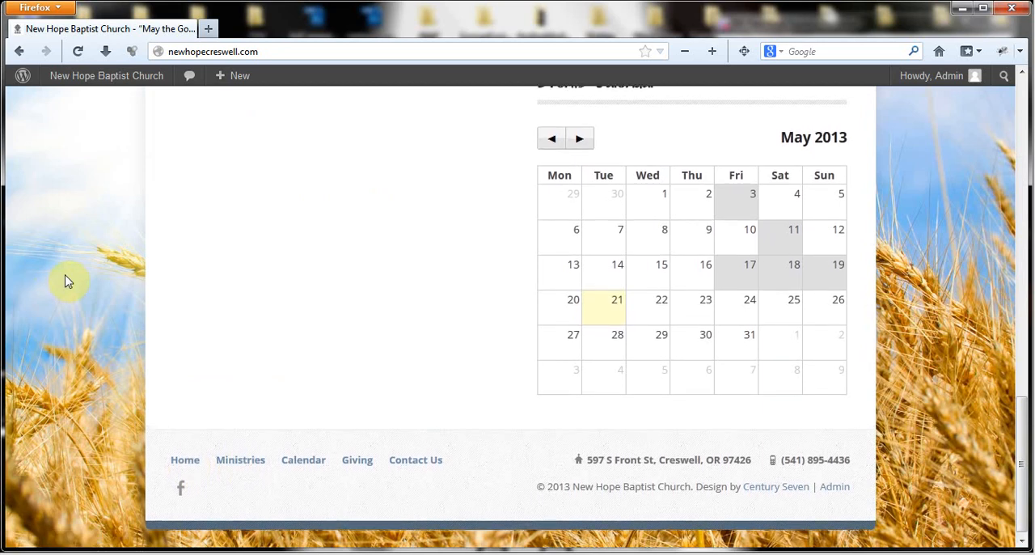
scroll(68, 282, up, 10)
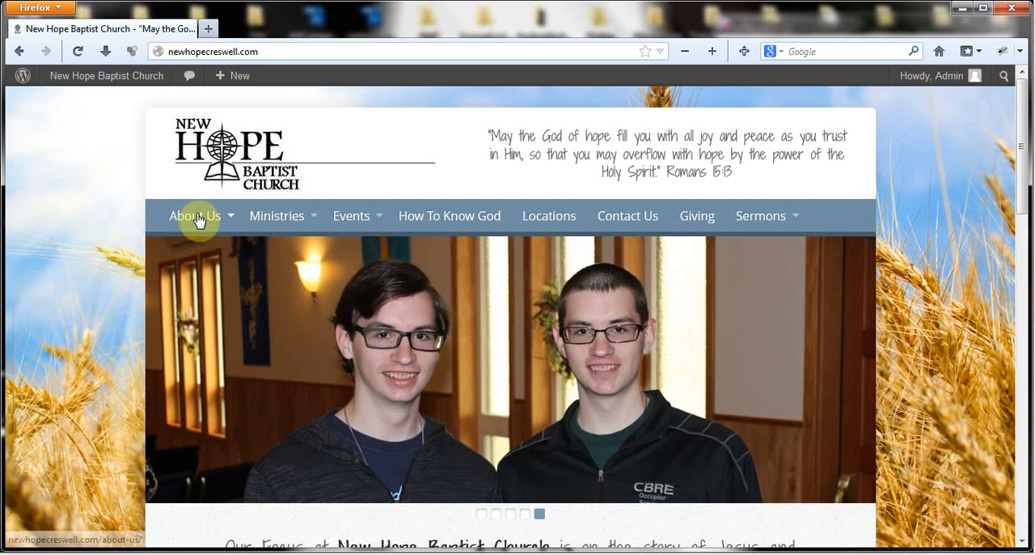
mouse_move(206, 217)
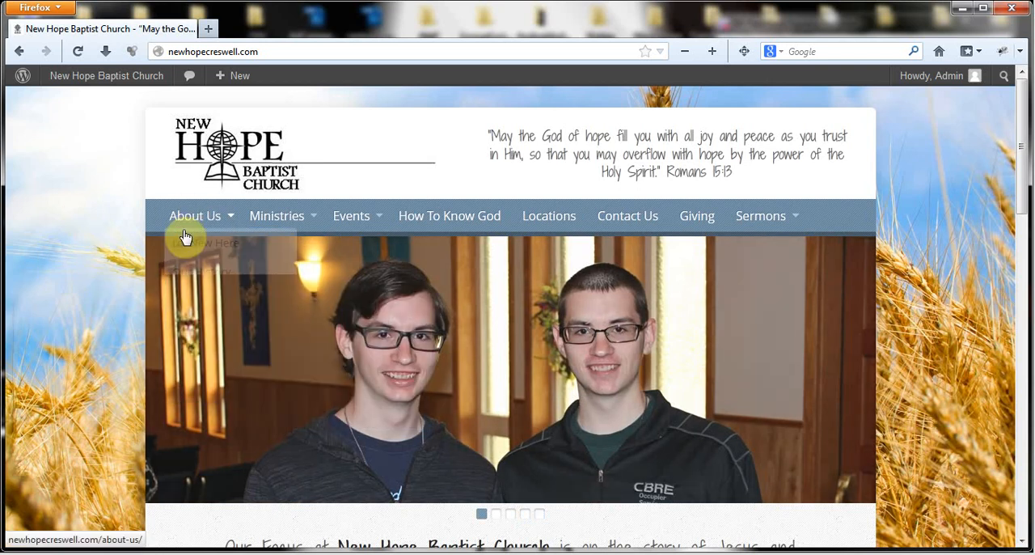
scroll(87, 323, down, 15)
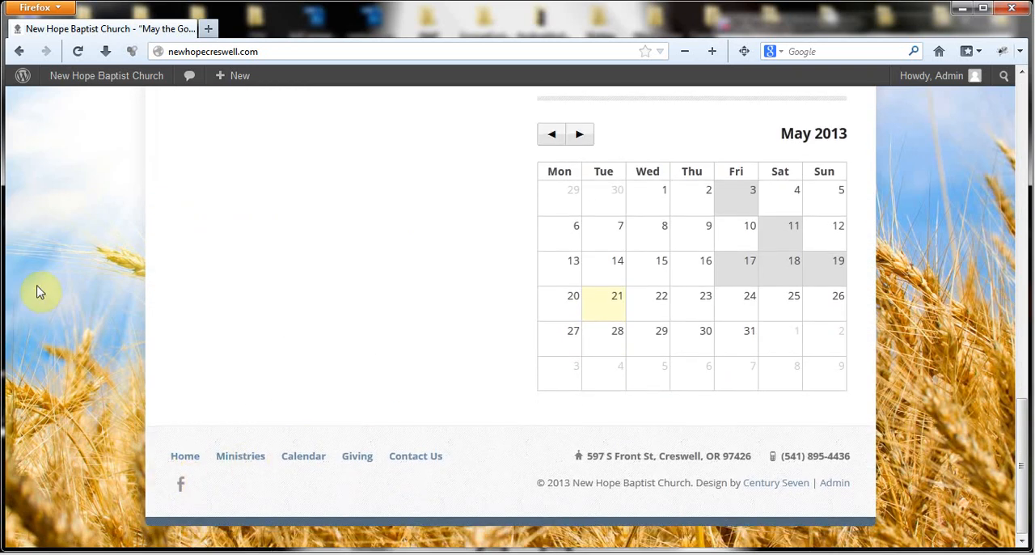
scroll(40, 287, up, 15)
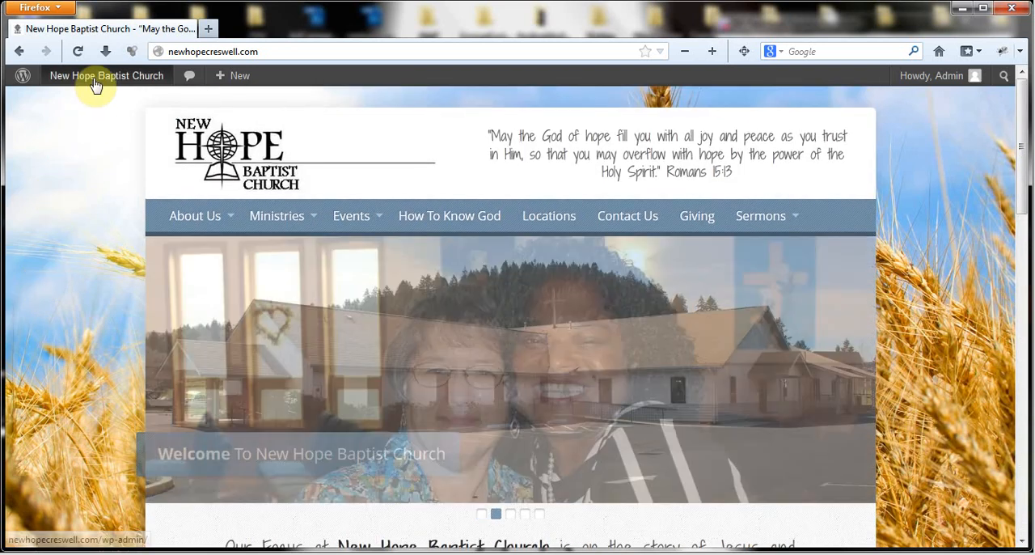
- Open the site's WordPress dashboard in a new browser tab and go to the Menus page under Appearance
right_click(96, 77)
click(167, 90)
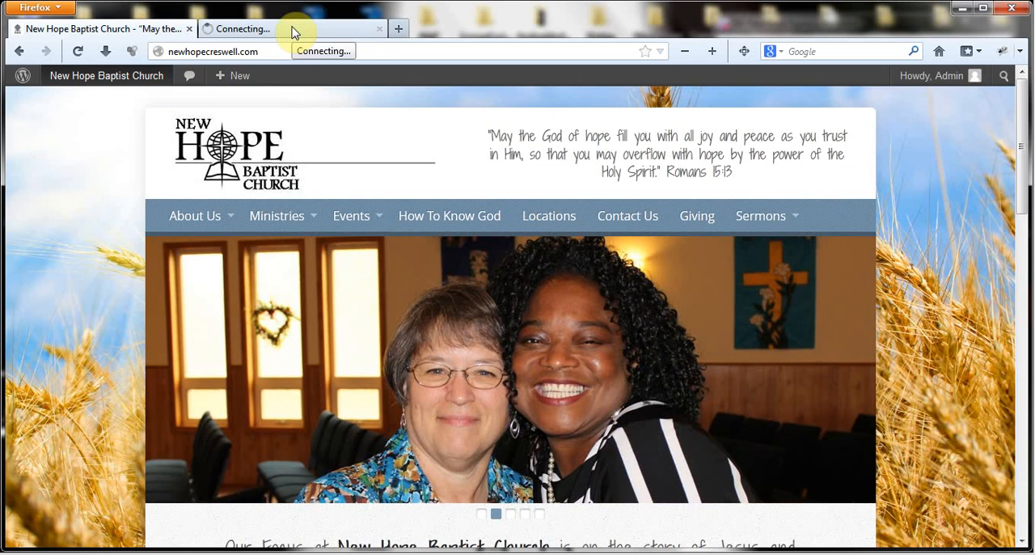
click(293, 32)
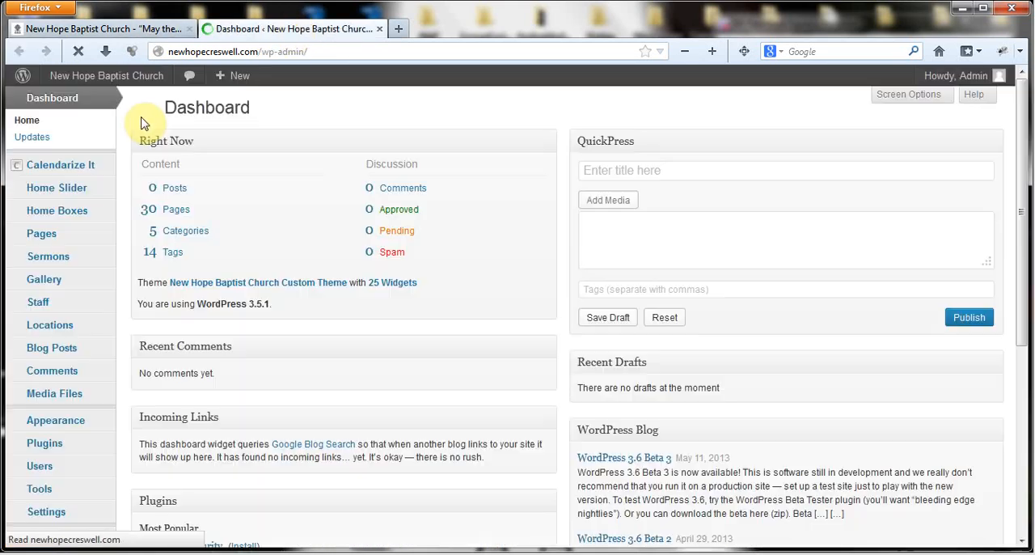
scroll(79, 304, down, 2)
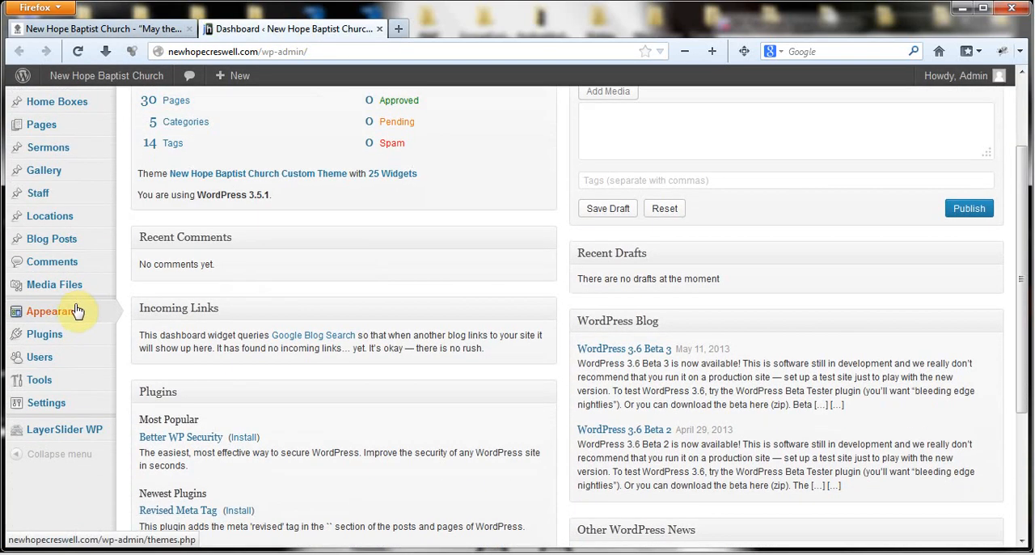
mouse_move(47, 329)
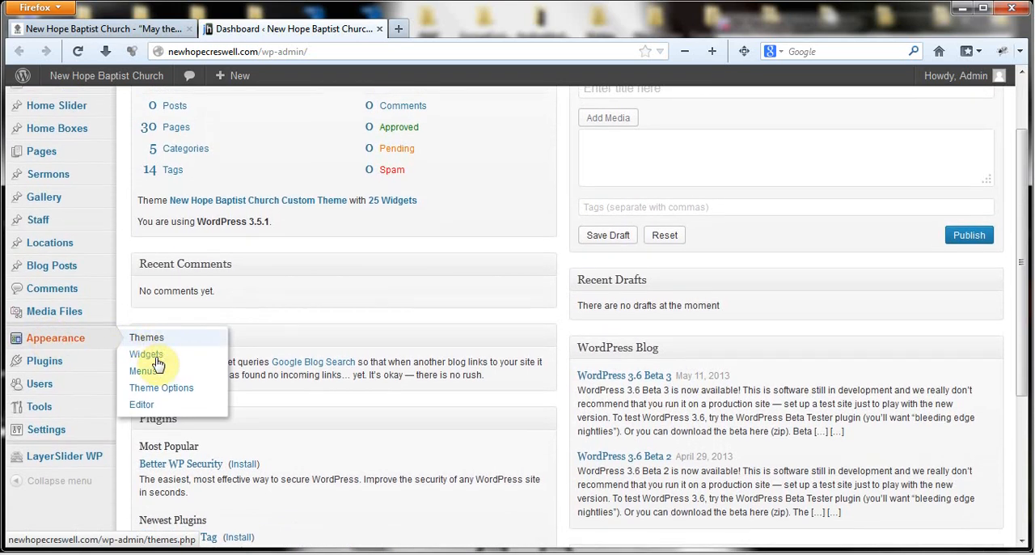
click(178, 375)
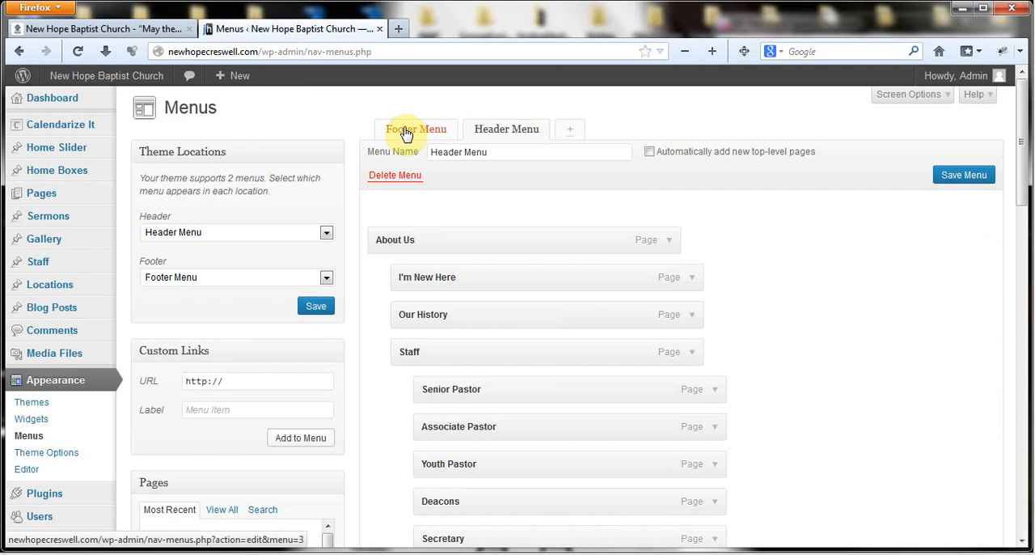
- Look through the Header Menu's items and bring up the Footer Menu to view its items
scroll(801, 236, down, 5)
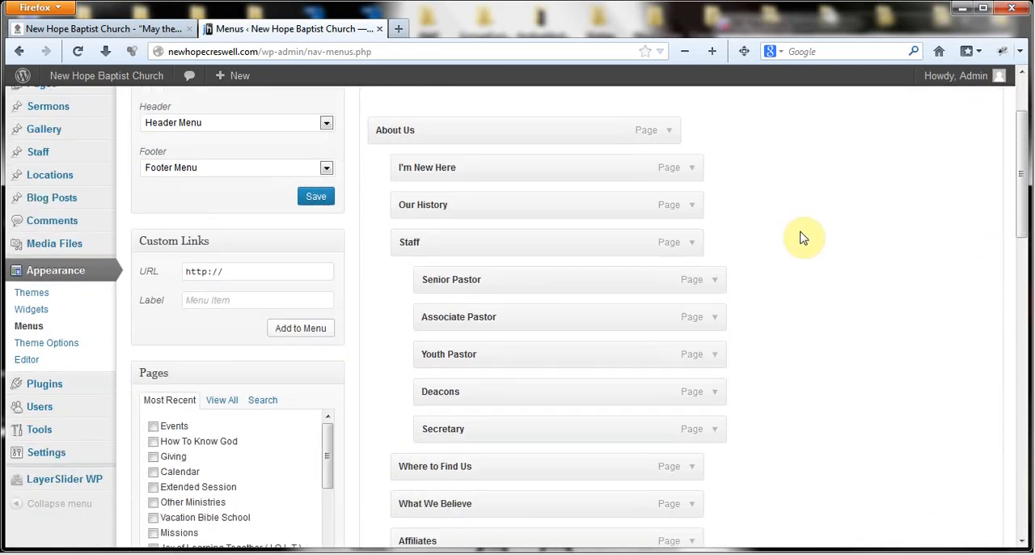
scroll(802, 236, down, 12)
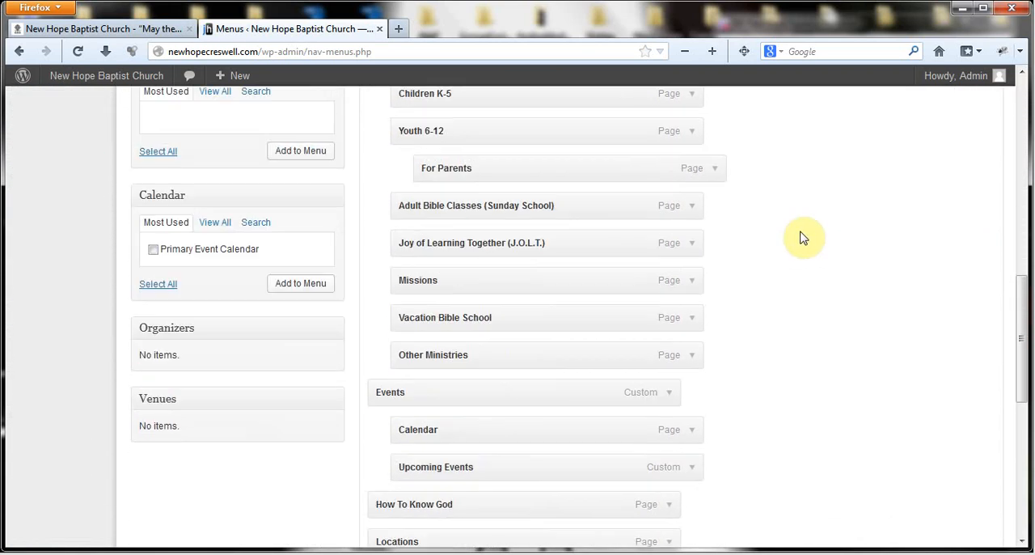
scroll(802, 236, down, 3)
scroll(802, 236, up, 20)
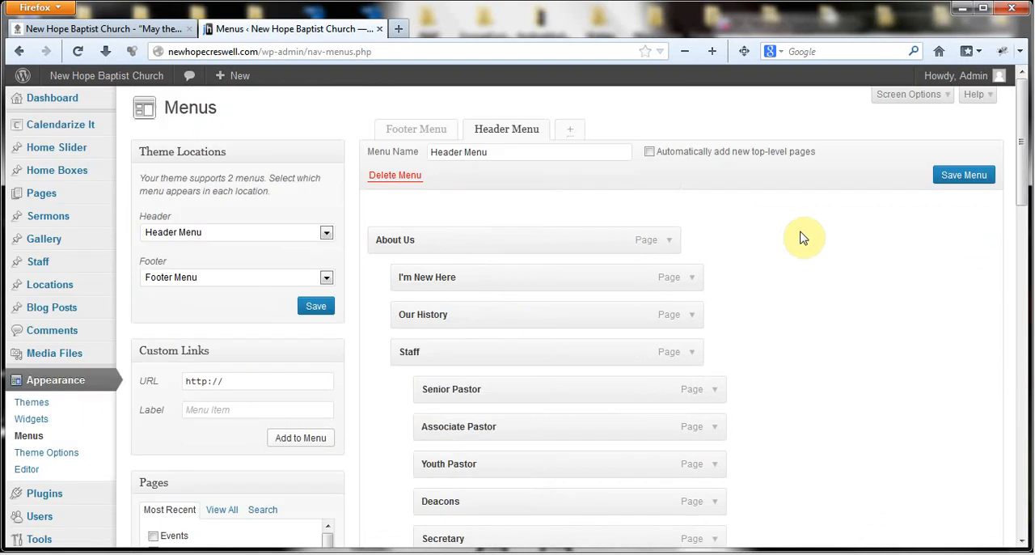
click(423, 134)
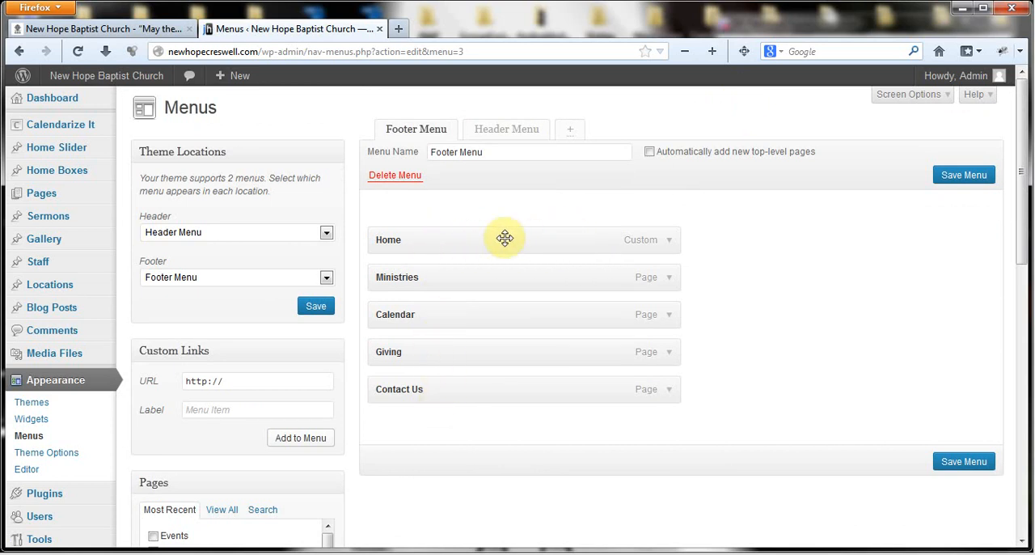
- Return to the Header Menu and examine how the items under About Us and Staff are nested
click(495, 130)
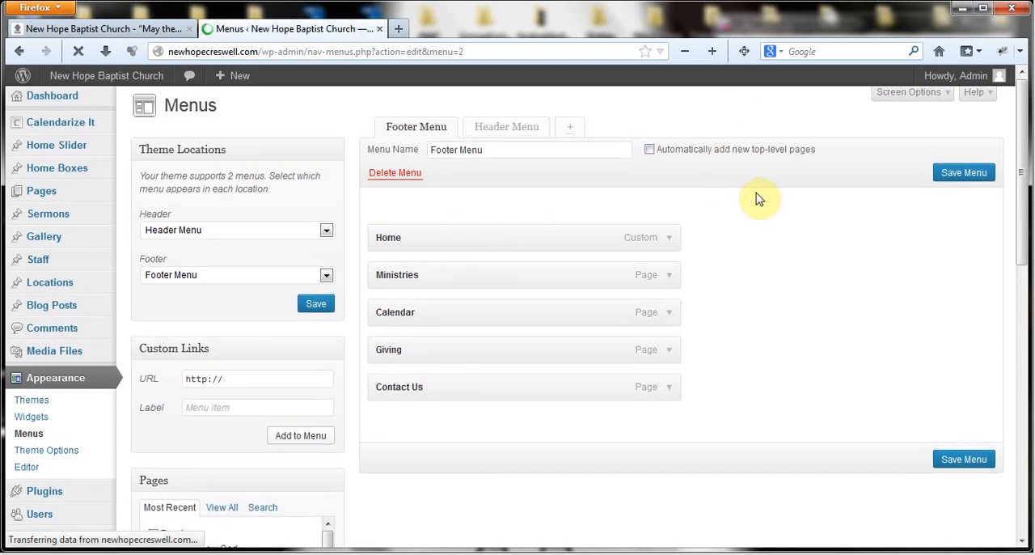
scroll(696, 195, down, 1)
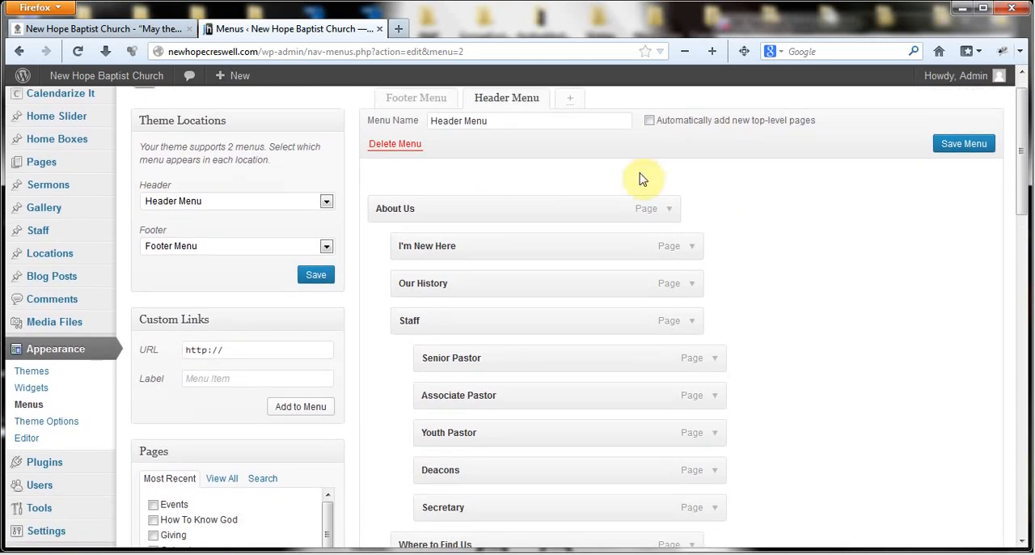
scroll(412, 194, down, 2)
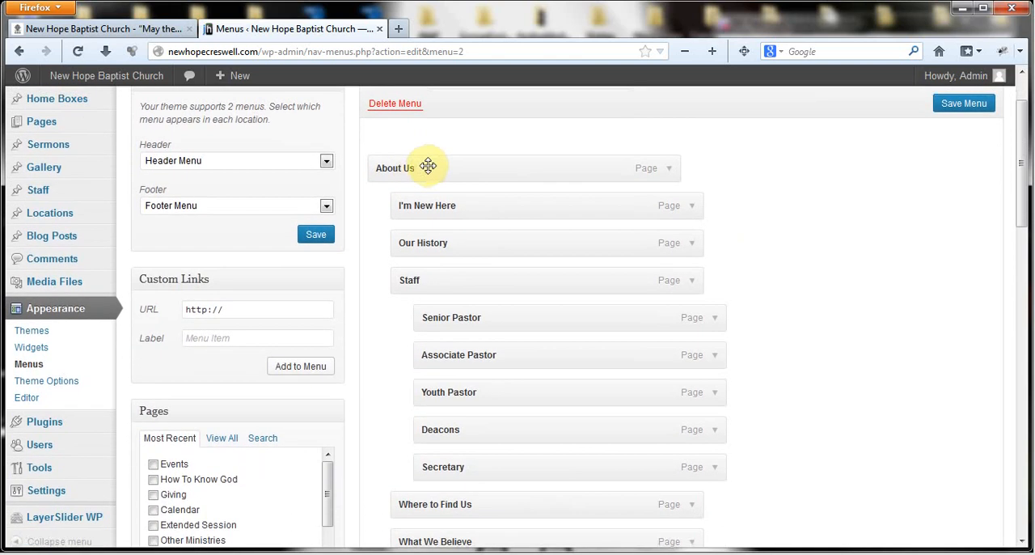
scroll(469, 156, down, 1)
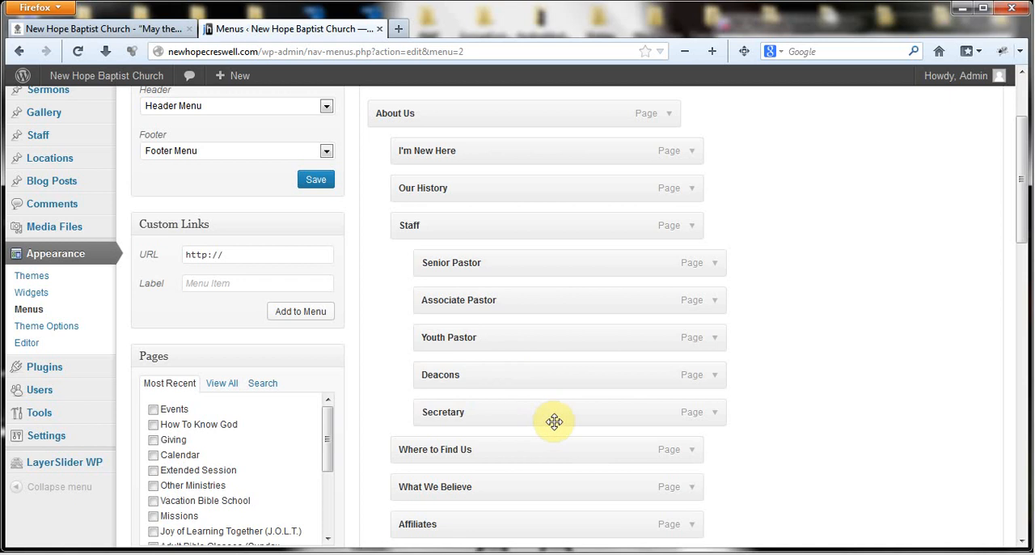
scroll(631, 368, down, 2)
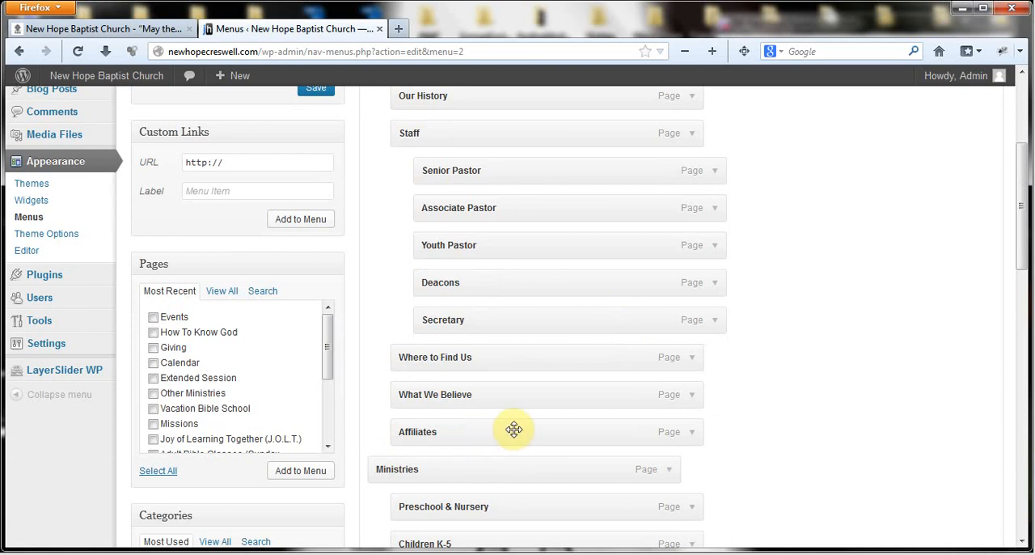
scroll(513, 428, up, 3)
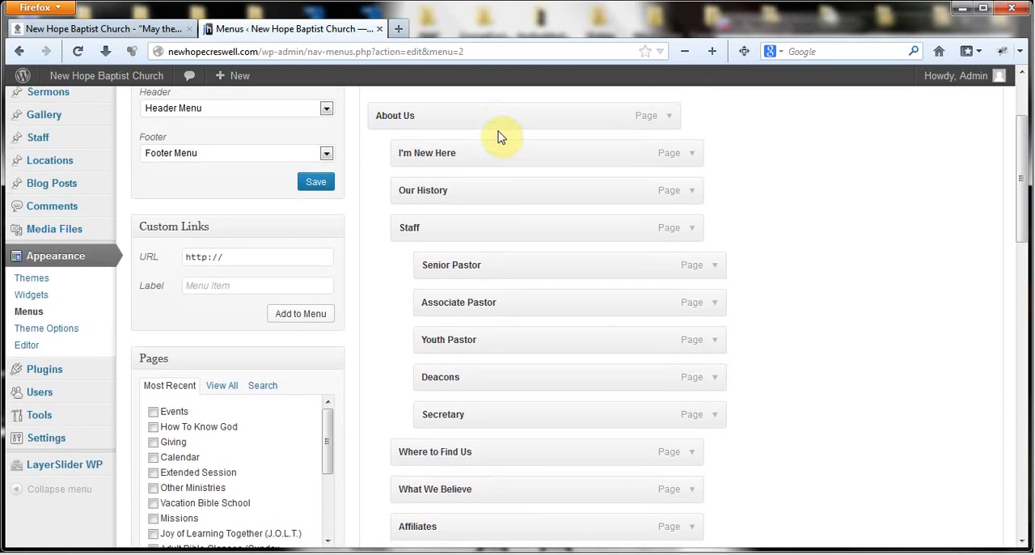
scroll(485, 130, up, 5)
- Switch to the live home page and check the About Us dropdown, from Staff down to Affiliates
click(83, 29)
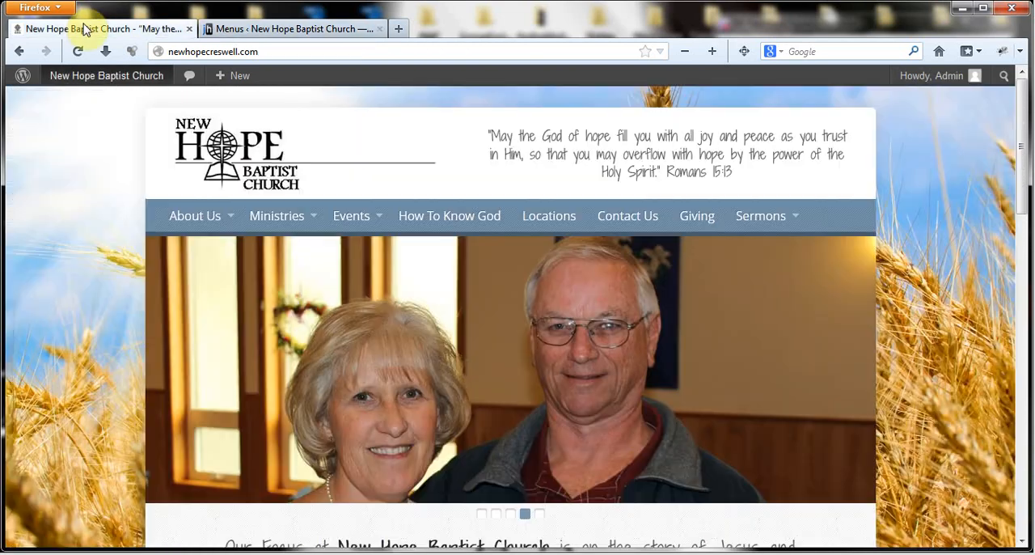
scroll(64, 178, down, 2)
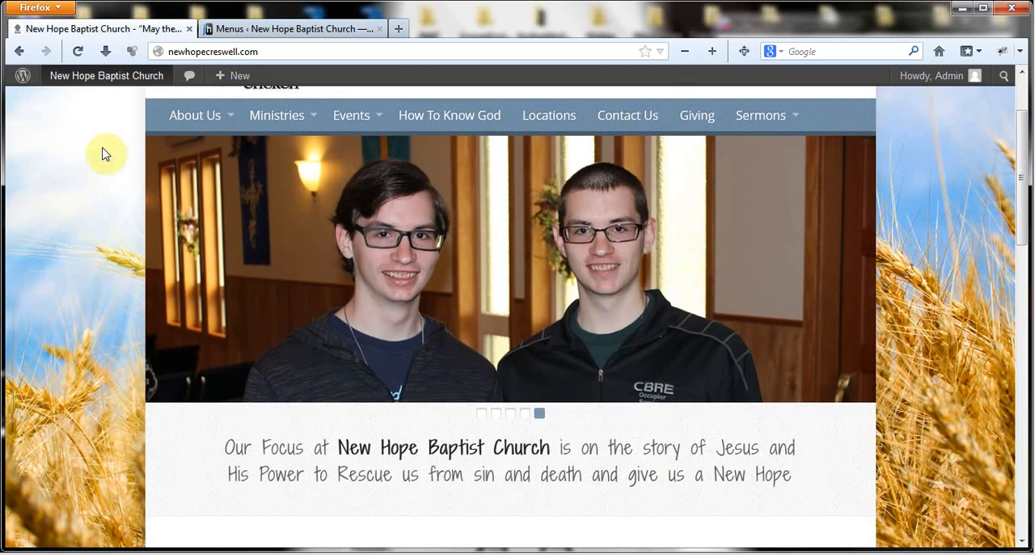
mouse_move(211, 117)
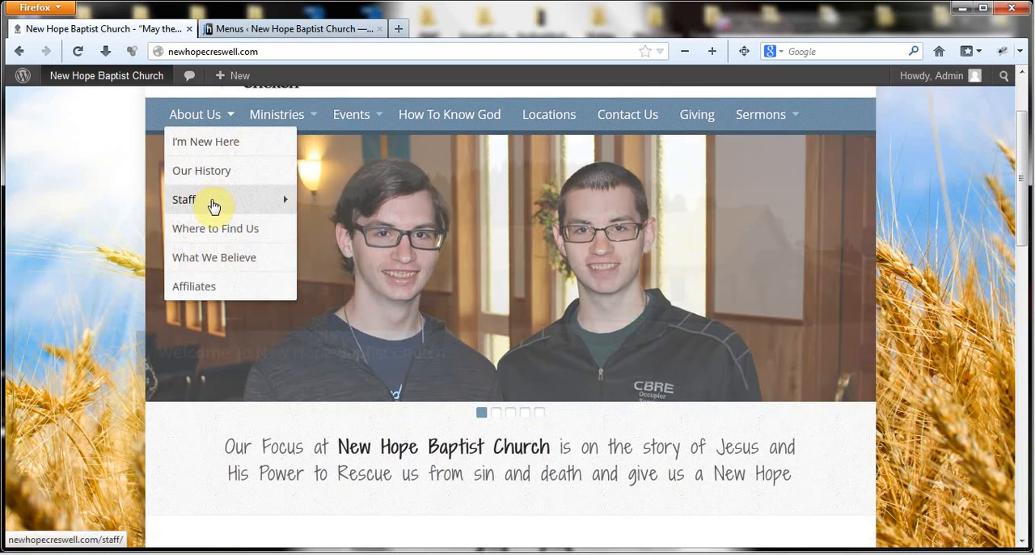
mouse_move(212, 202)
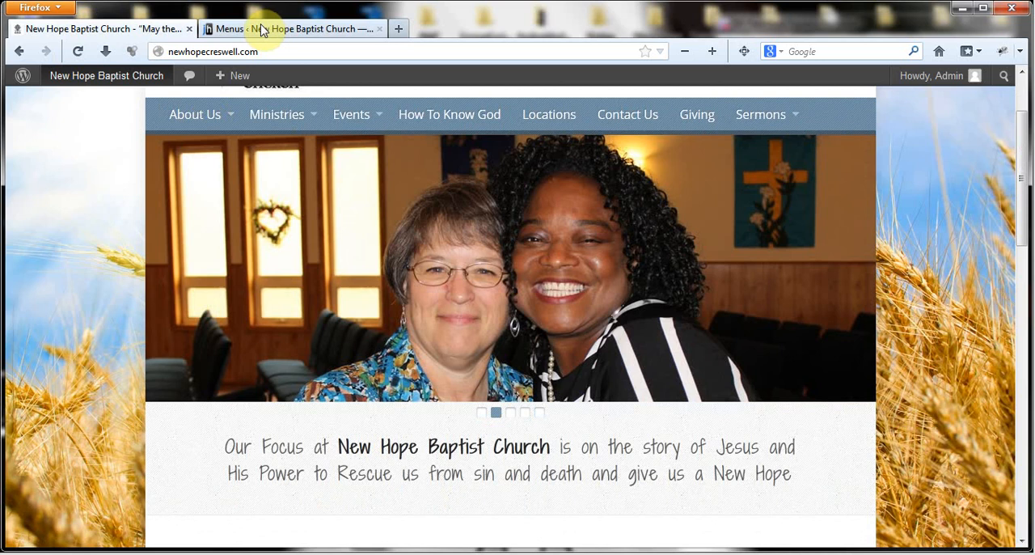
- Back in the Header Menu editor, nest Affiliates as a sub-item of What We Believe and save the menu
click(261, 30)
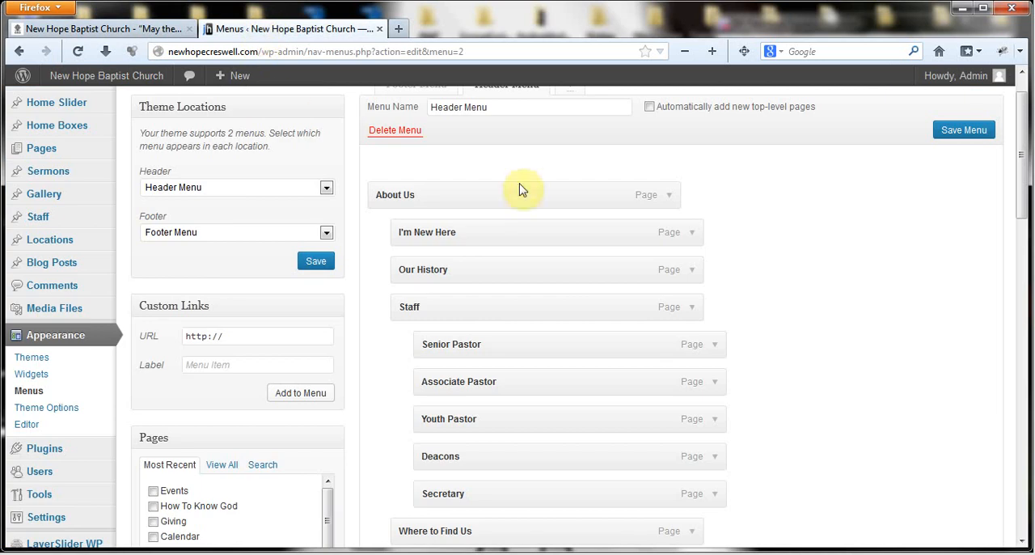
scroll(869, 269, down, 1)
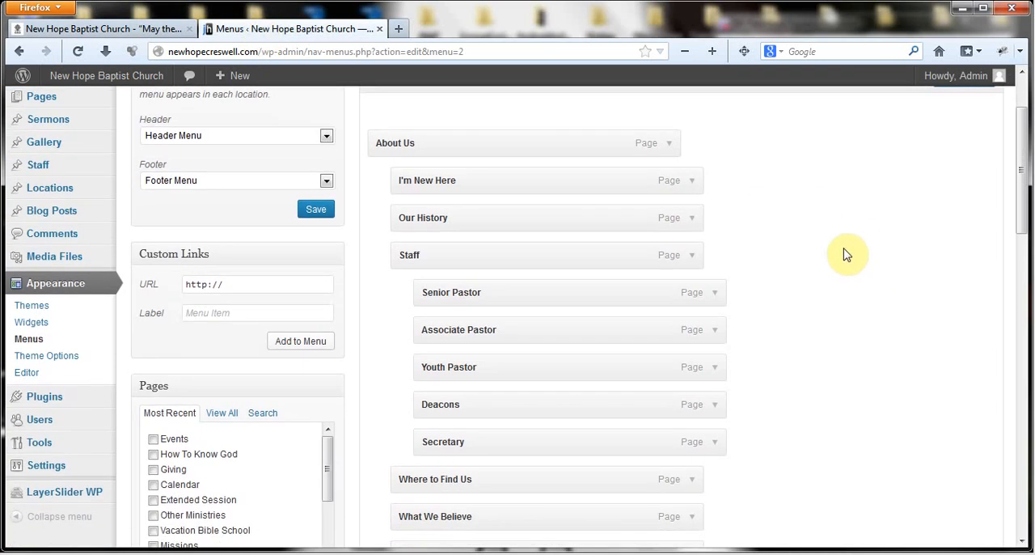
scroll(845, 254, down, 3)
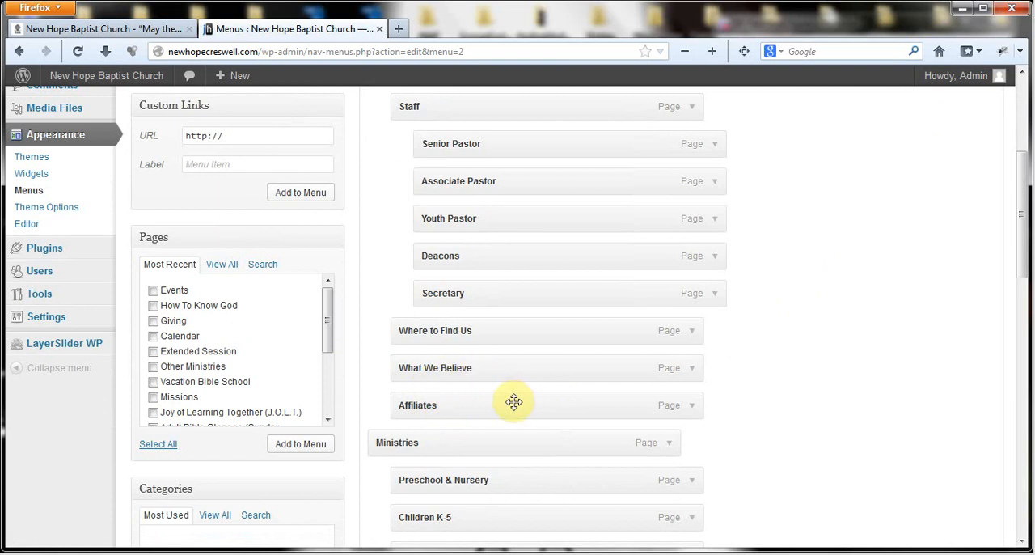
drag(509, 406, 533, 406)
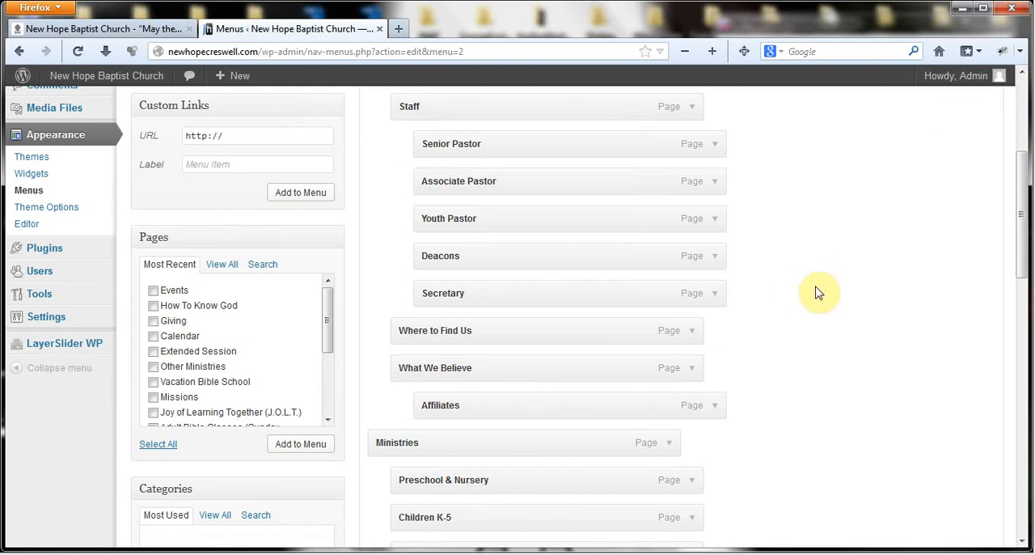
scroll(818, 292, up, 5)
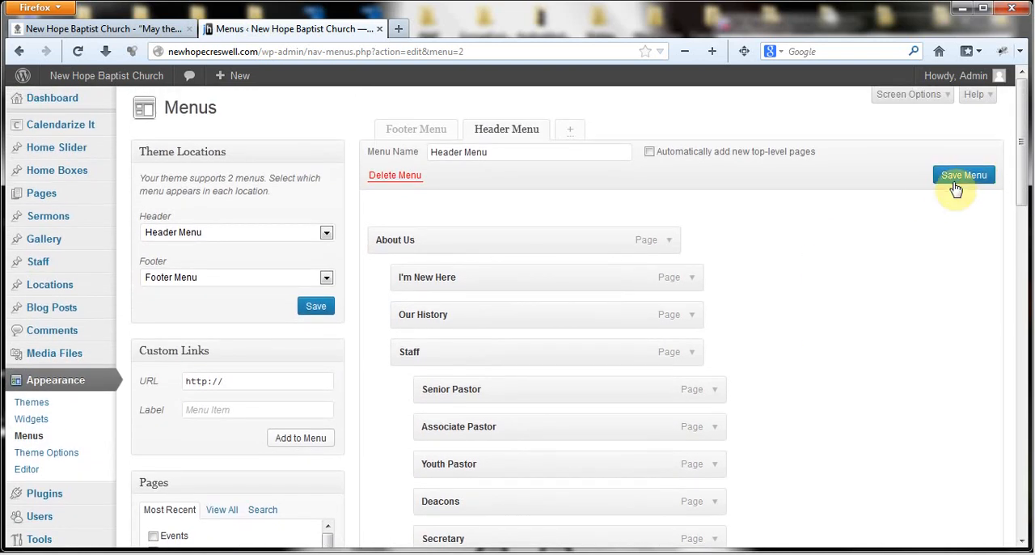
click(958, 178)
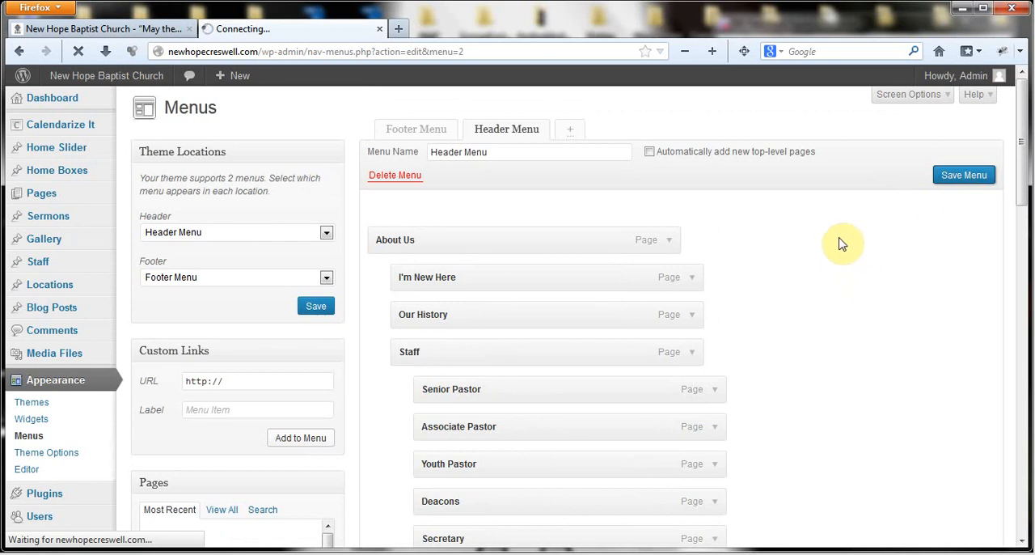
- Look through the Header Menu's items from About Us down to the Sermons archive sub-items
scroll(848, 252, down, 2)
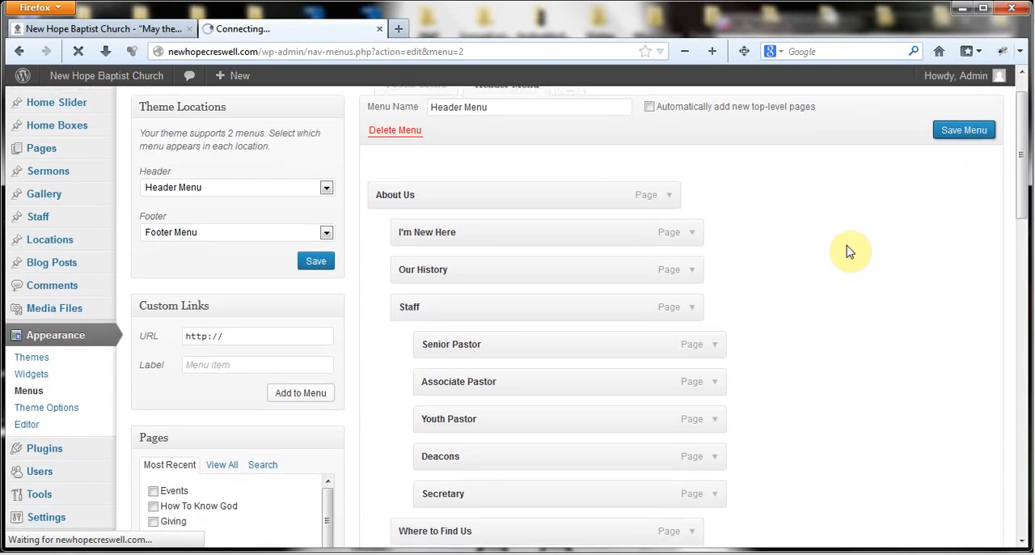
scroll(848, 251, down, 5)
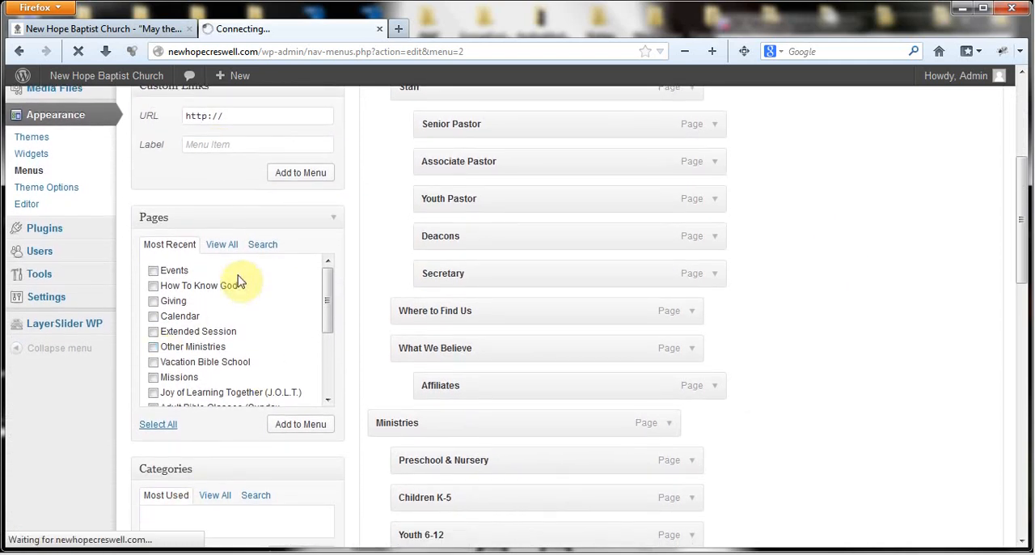
scroll(837, 228, down, 15)
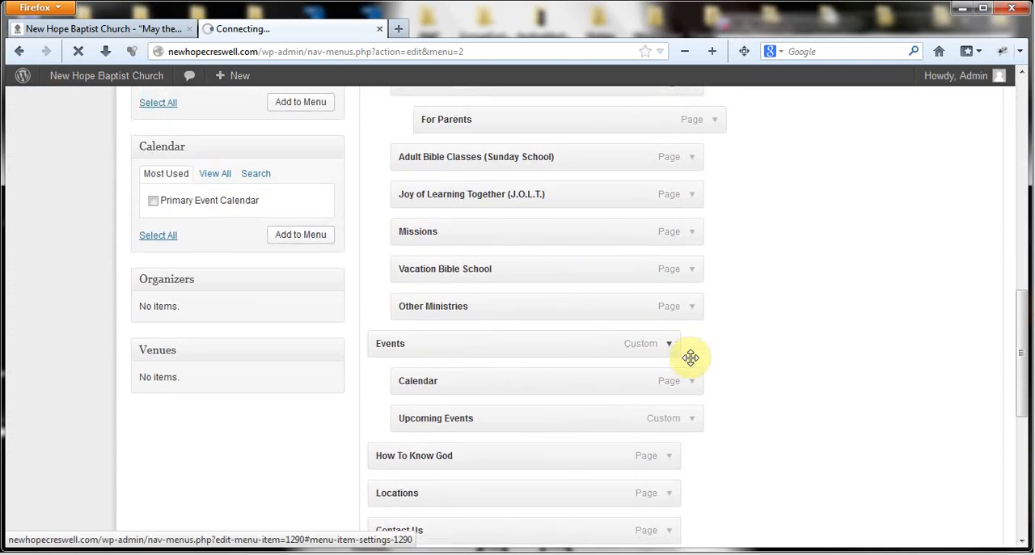
scroll(654, 390, down, 3)
scroll(653, 393, up, 10)
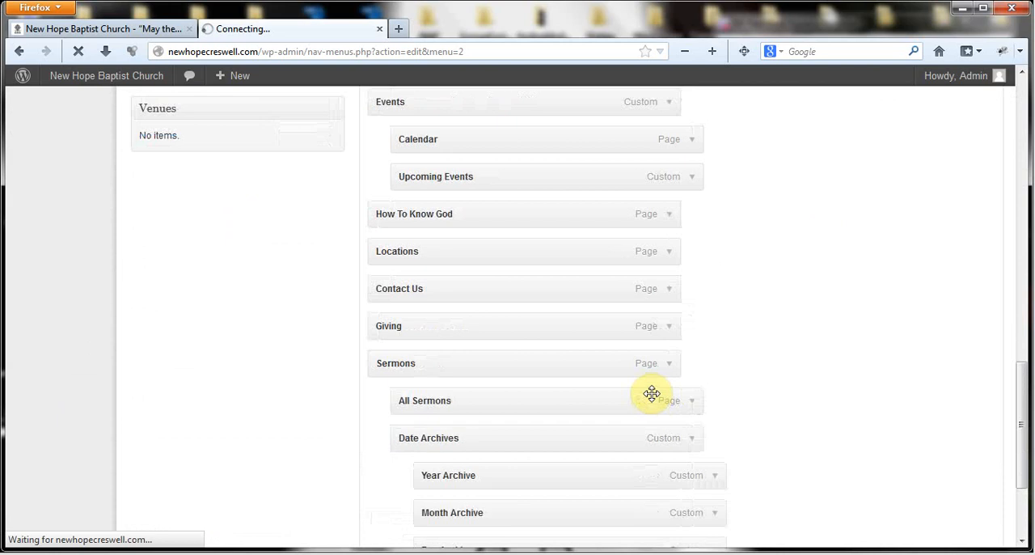
scroll(664, 362, up, 5)
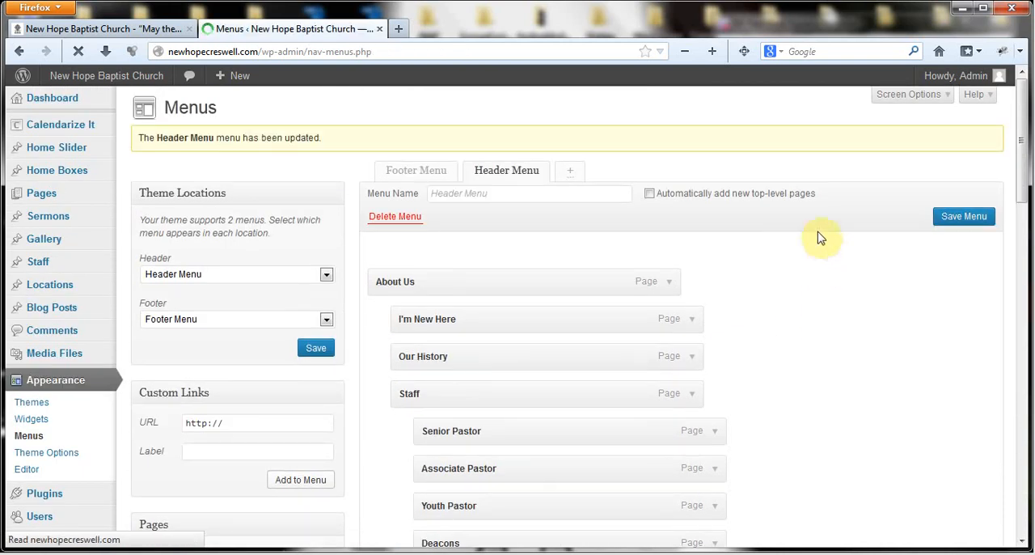
- Reload the live home page and check the What We Believe submenu in the About Us dropdown
click(78, 30)
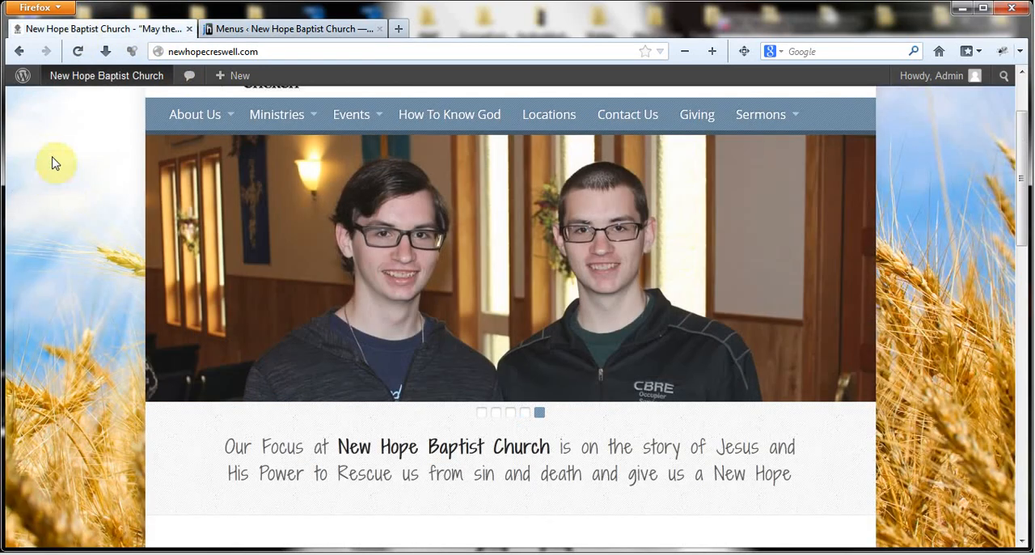
click(78, 51)
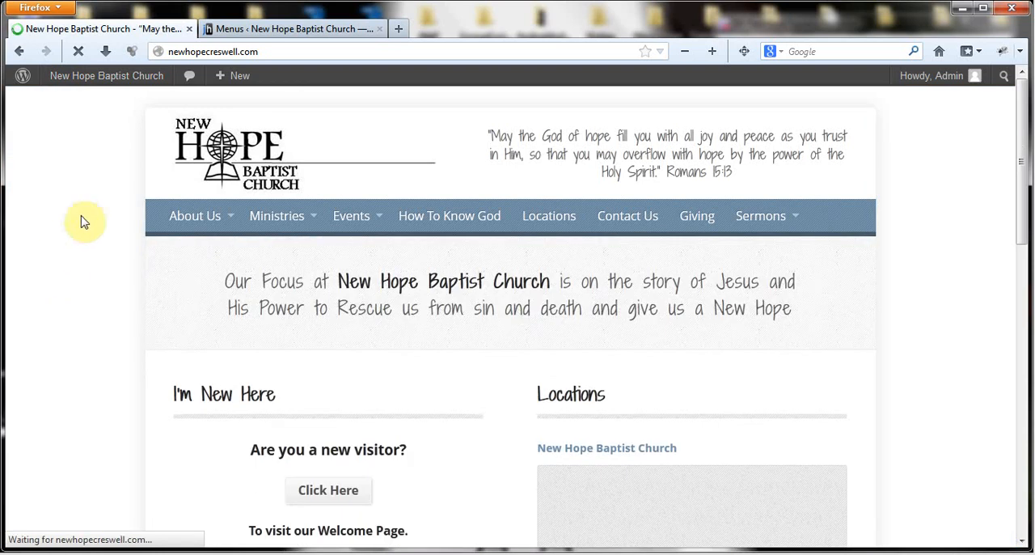
mouse_move(200, 224)
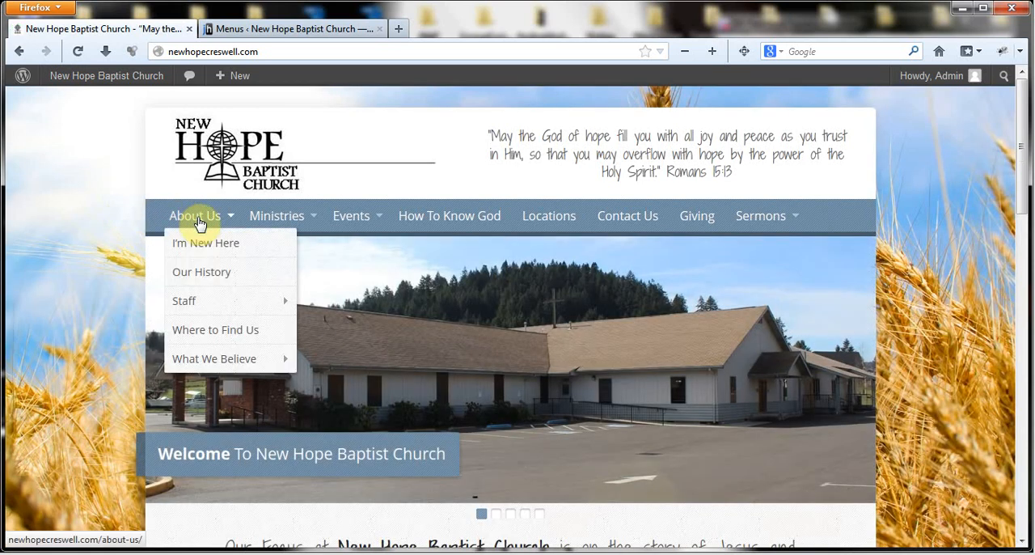
mouse_move(226, 361)
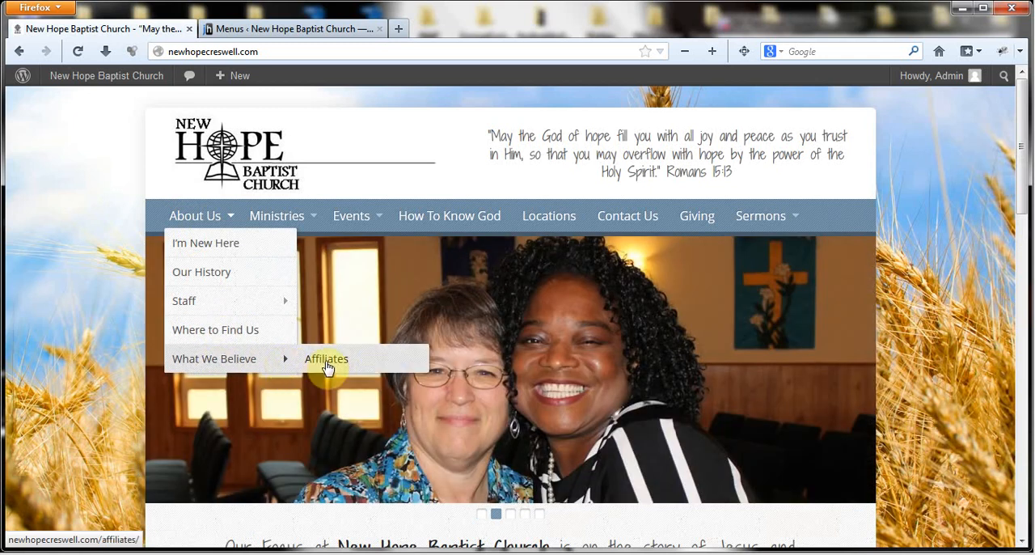
- Back in the Header Menu editor, move Affiliates out to a top-level item above Ministries and save the menu
click(282, 30)
scroll(829, 311, down, 5)
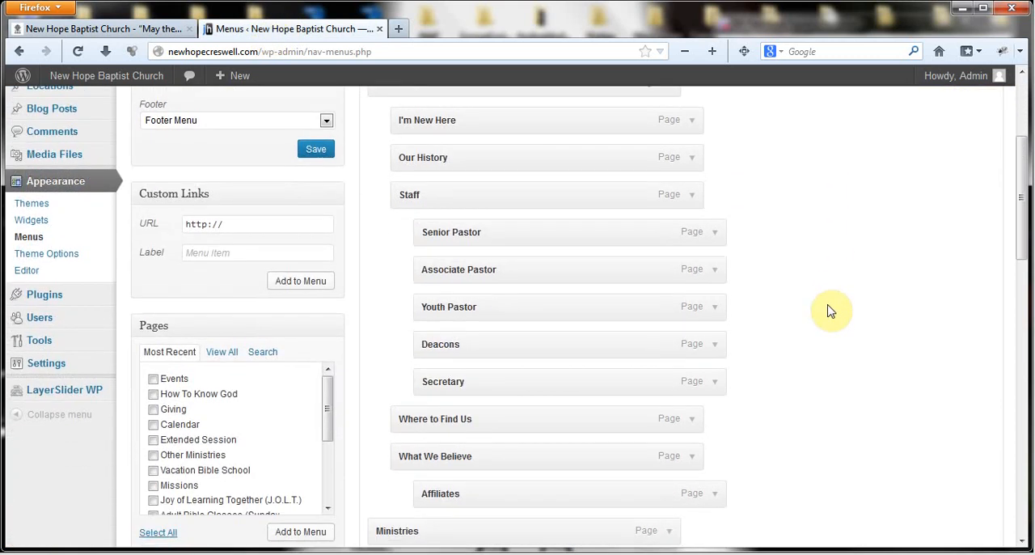
drag(560, 388, 492, 394)
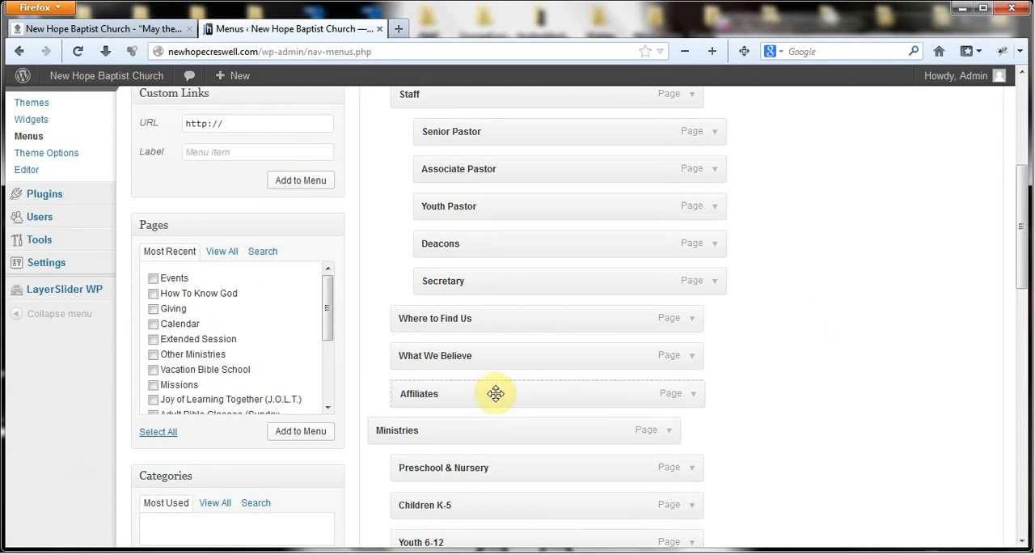
scroll(458, 219, up, 3)
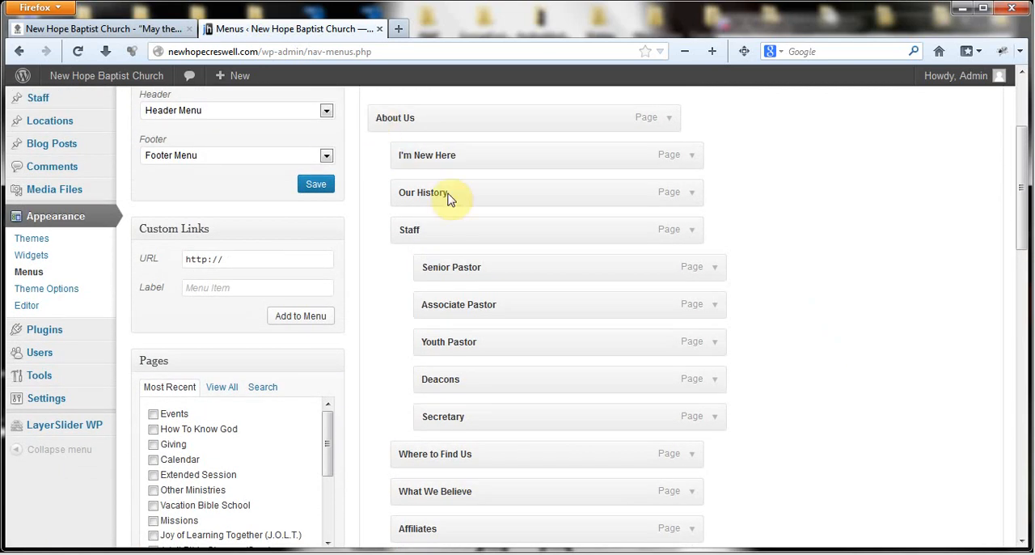
scroll(733, 375, down, 4)
drag(446, 378, 427, 378)
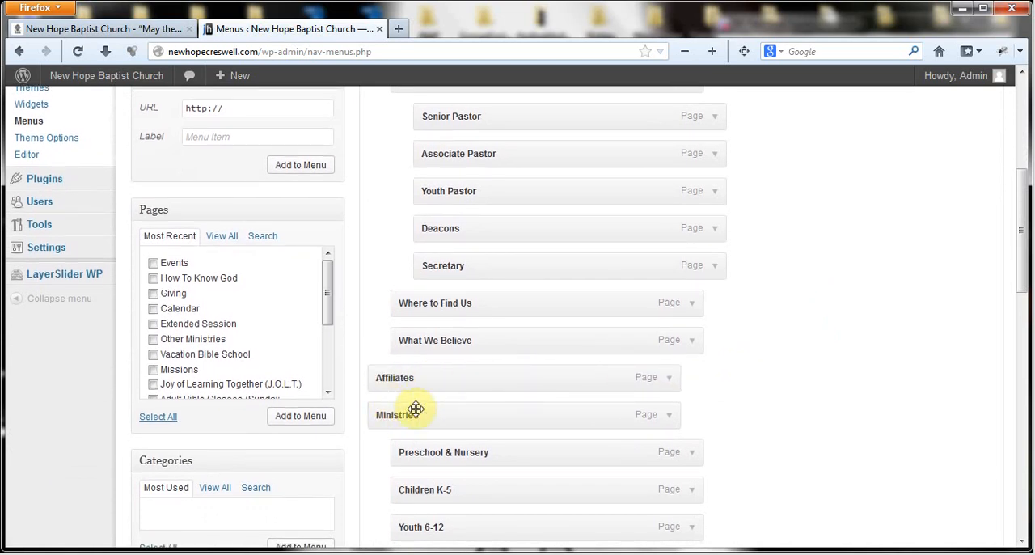
scroll(860, 254, up, 5)
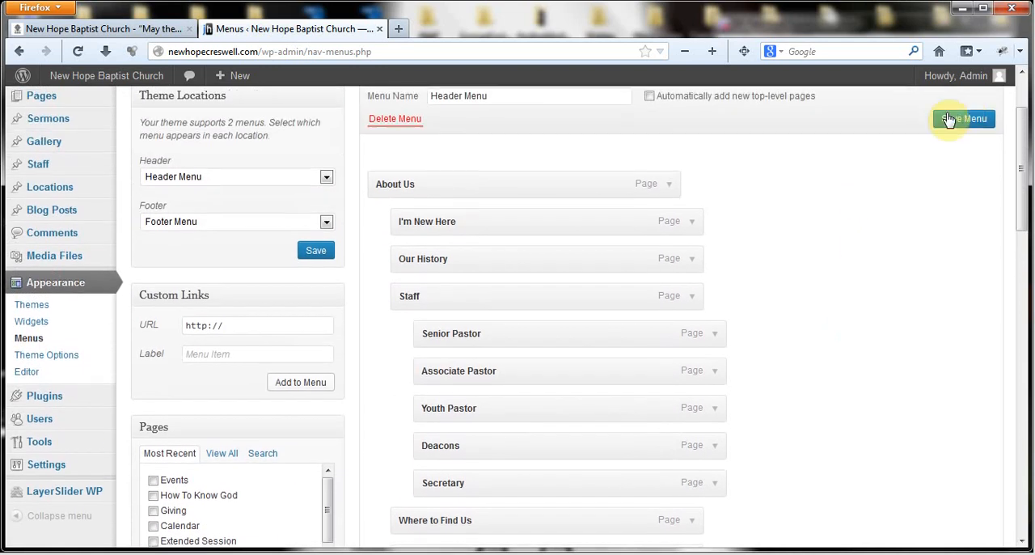
click(964, 130)
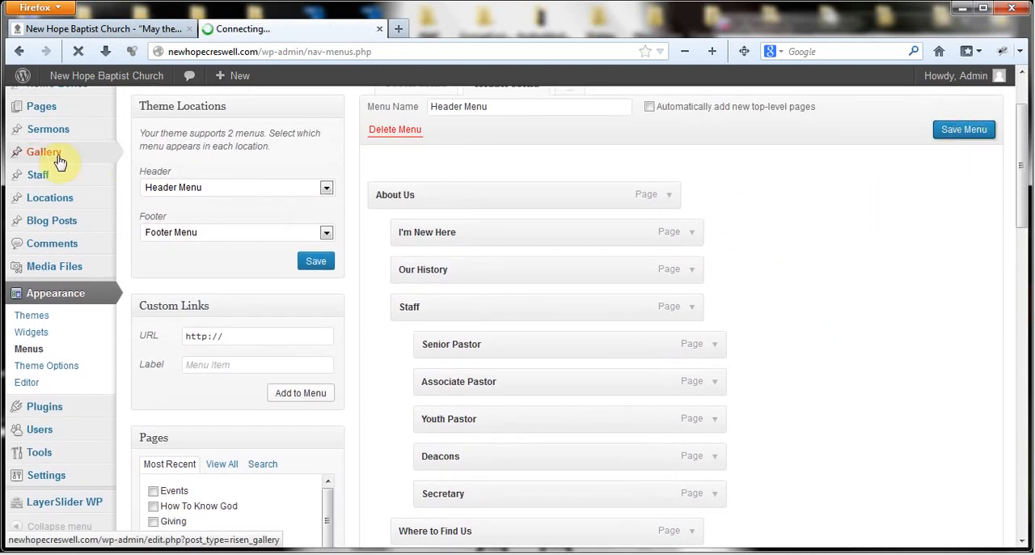
- Reload the live home page after the menu save completes to check Affiliates in the navigation bar
click(71, 33)
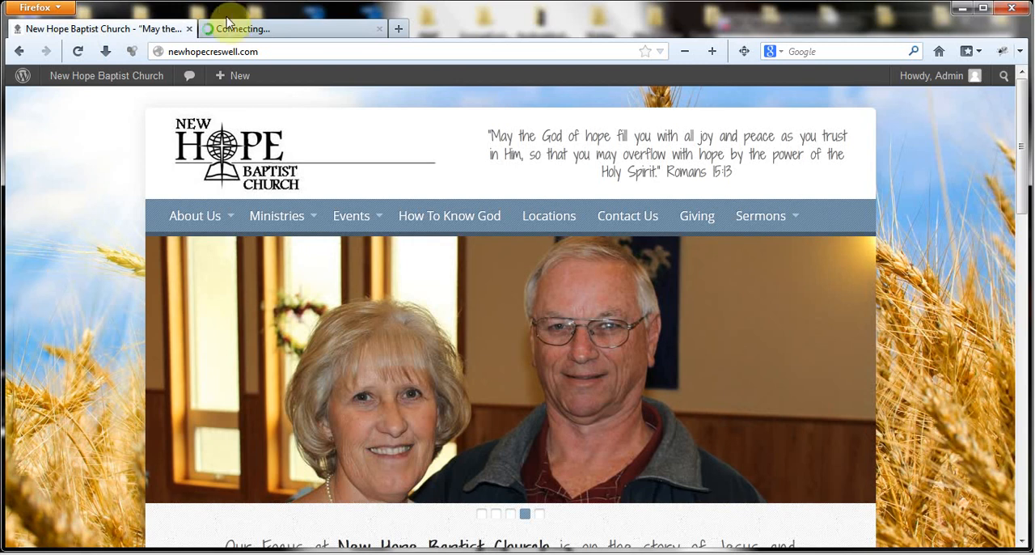
click(256, 28)
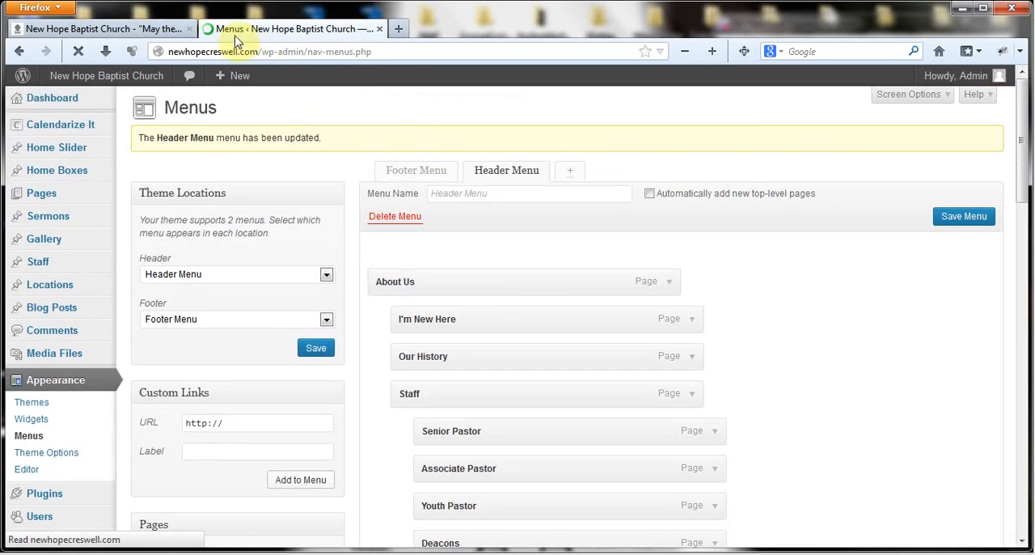
click(97, 30)
click(79, 52)
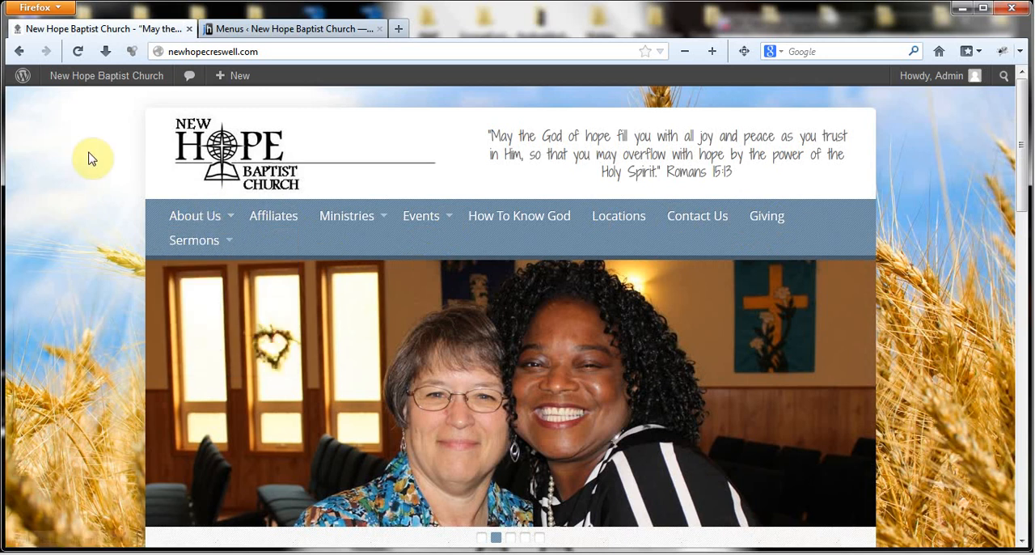
- In the Header Menu editor, nest Affiliates directly under About Us, below What We Believe, and save the menu
click(298, 29)
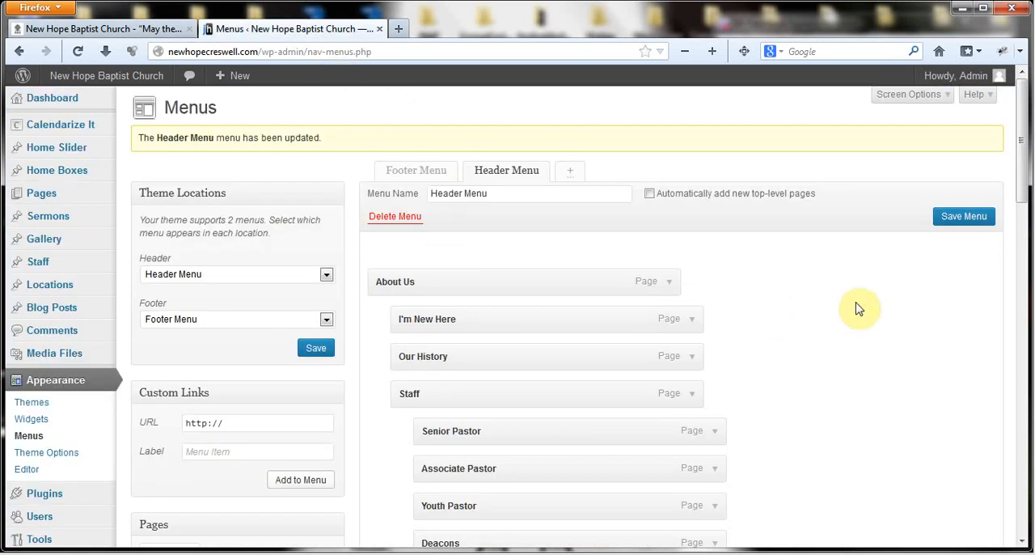
scroll(859, 309, down, 5)
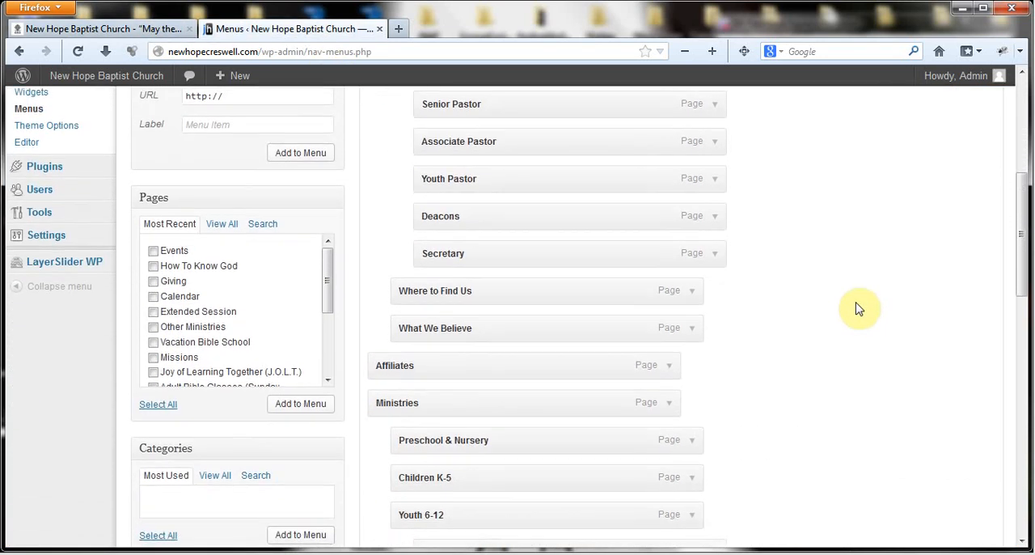
scroll(858, 309, down, 1)
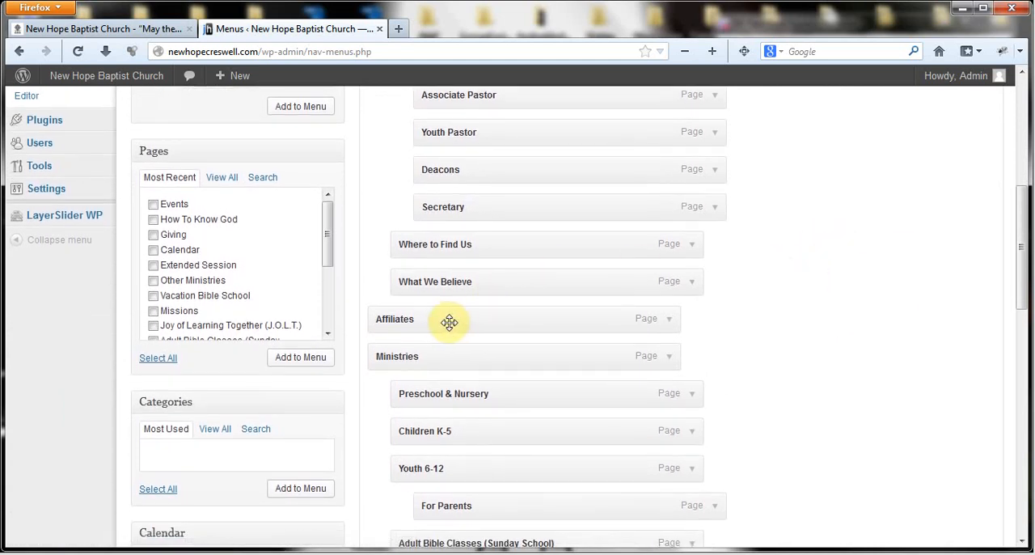
drag(461, 321, 472, 317)
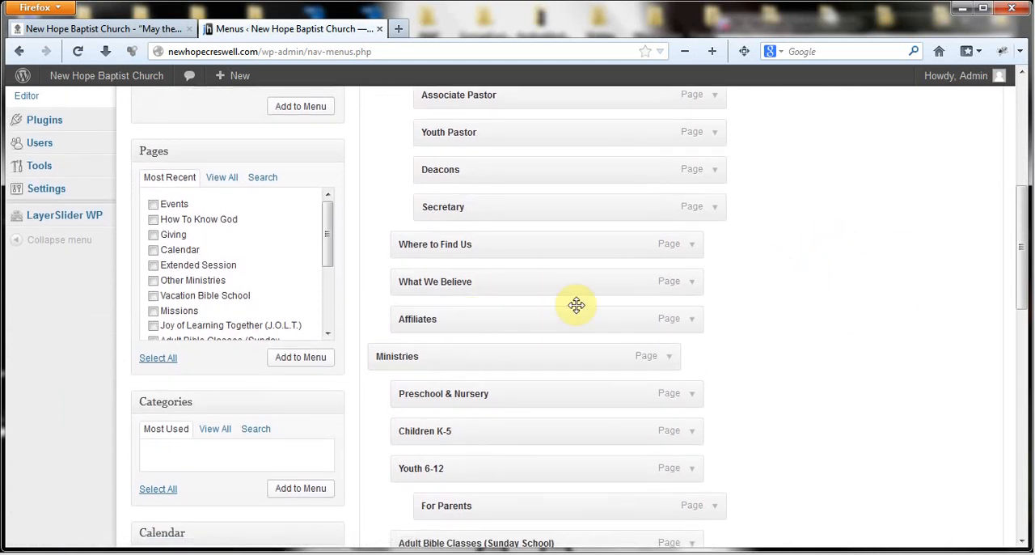
scroll(930, 235, up, 8)
click(960, 224)
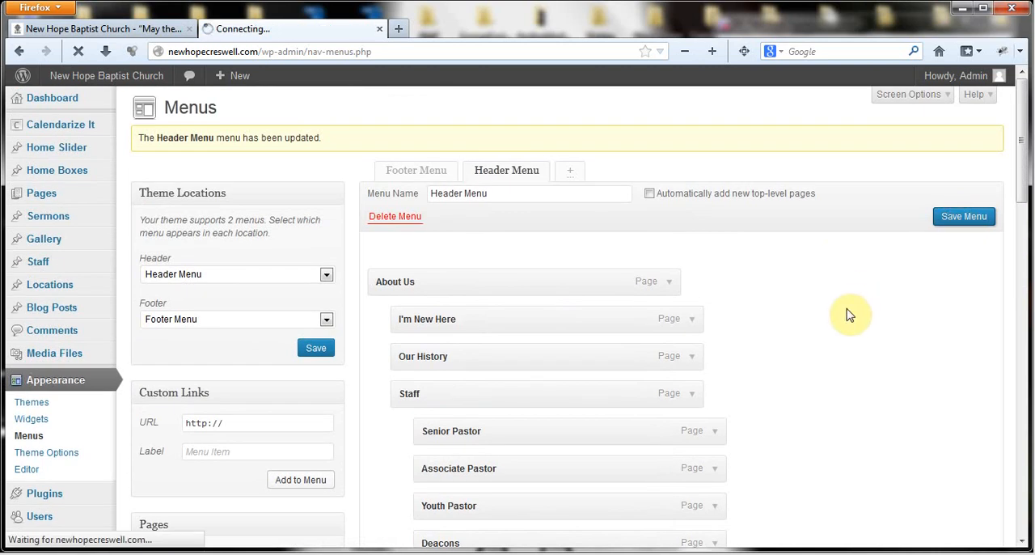
- On the live home page, view the Events and Ministries dropdowns, including the Youth 6-12 entry
click(87, 31)
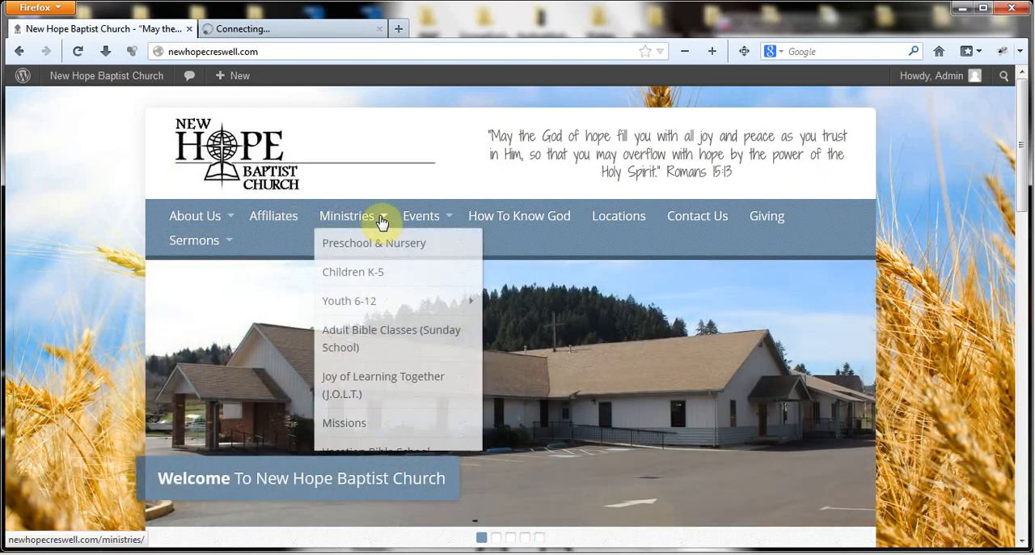
mouse_move(426, 223)
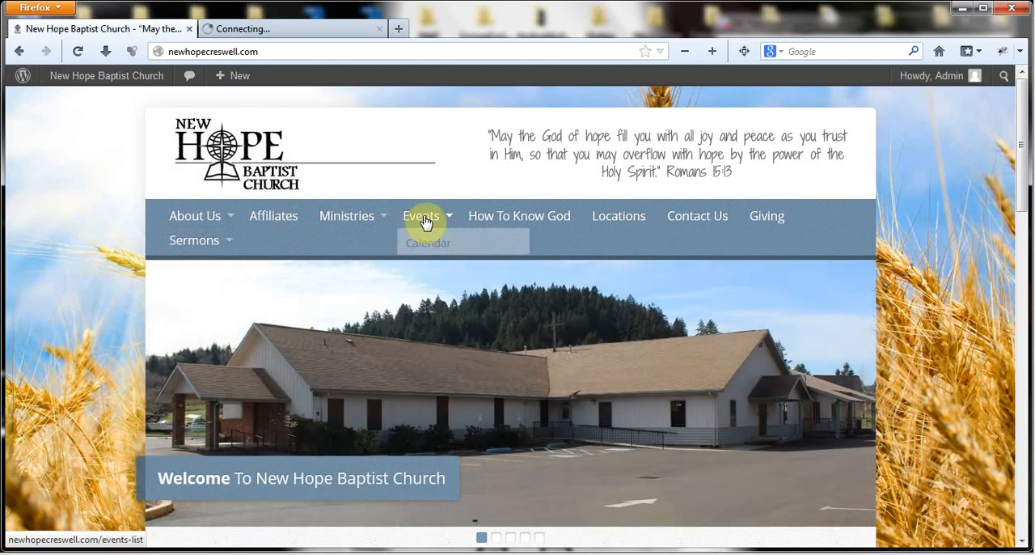
mouse_move(342, 222)
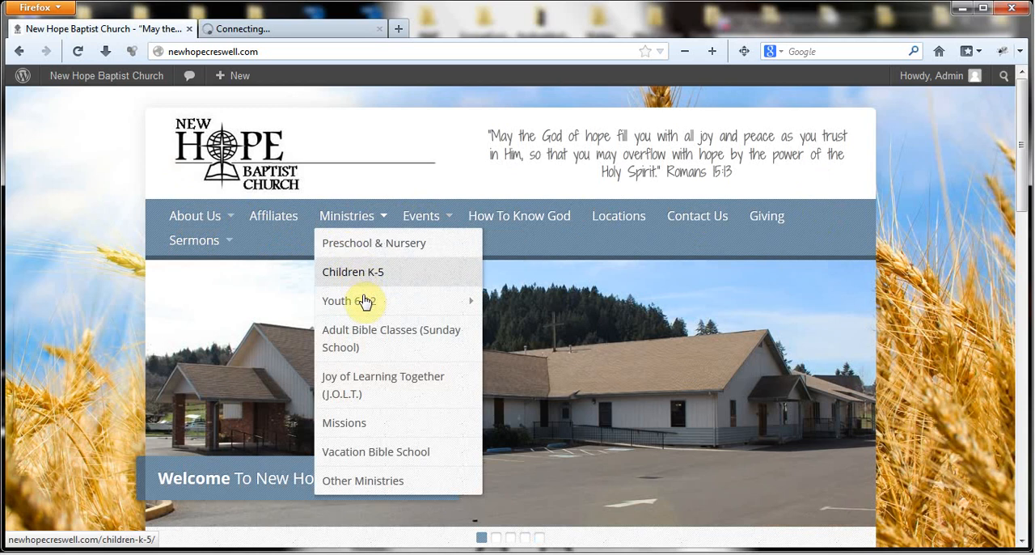
mouse_move(366, 304)
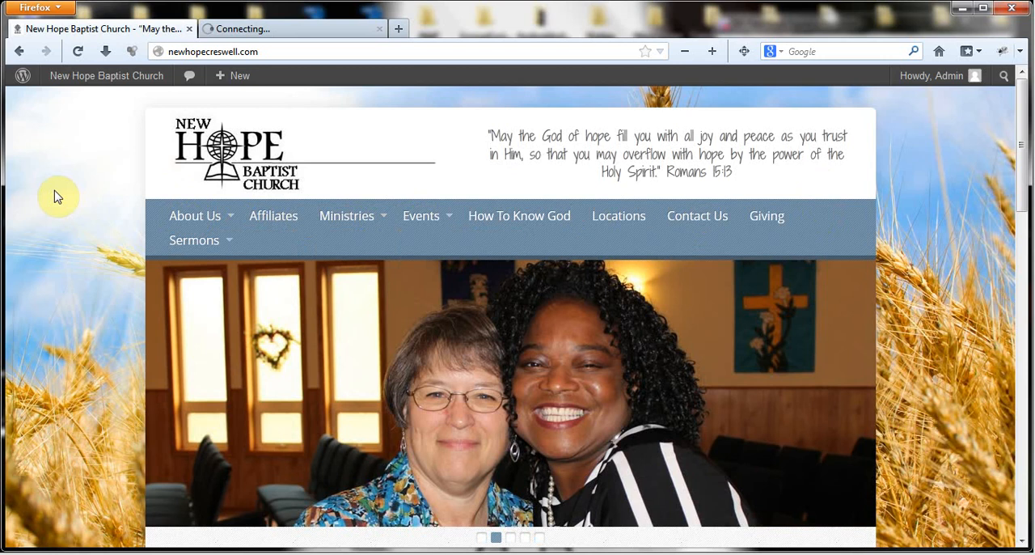
- Check that the menu save has completed, and reload the live home page to view the updated navigation
click(277, 27)
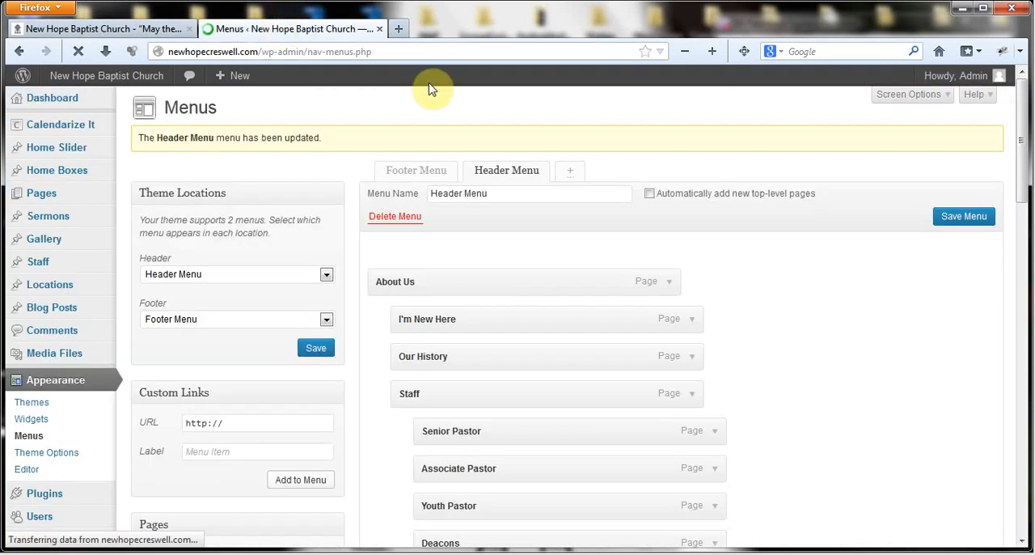
click(97, 30)
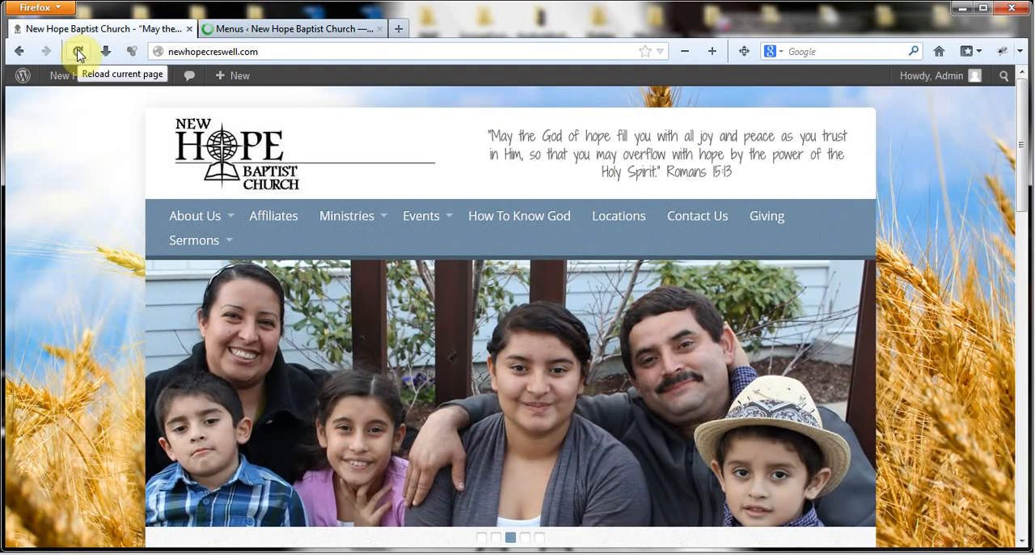
click(77, 52)
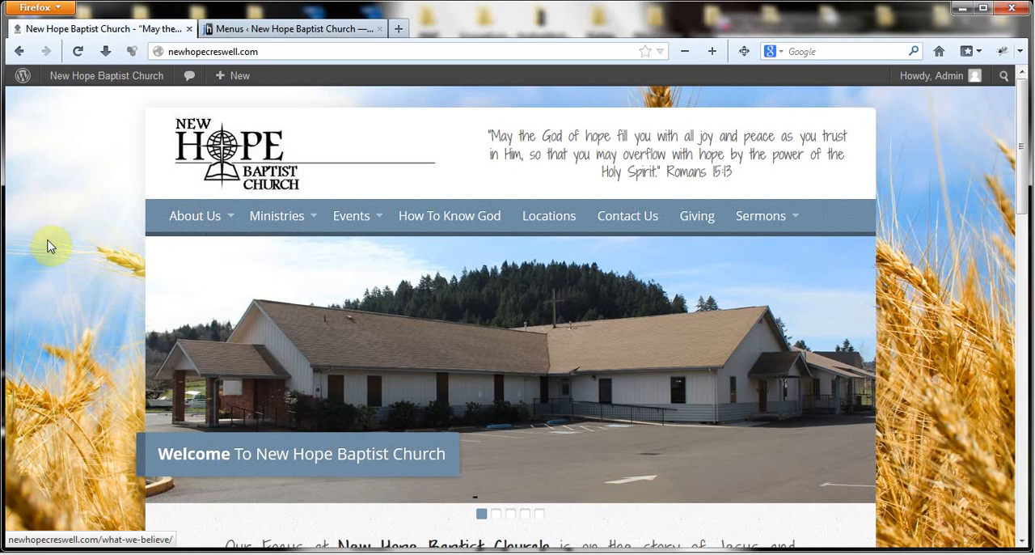
- Back in the Header Menu editor, try shifting Affiliates to a deeper level under What We Believe
click(262, 30)
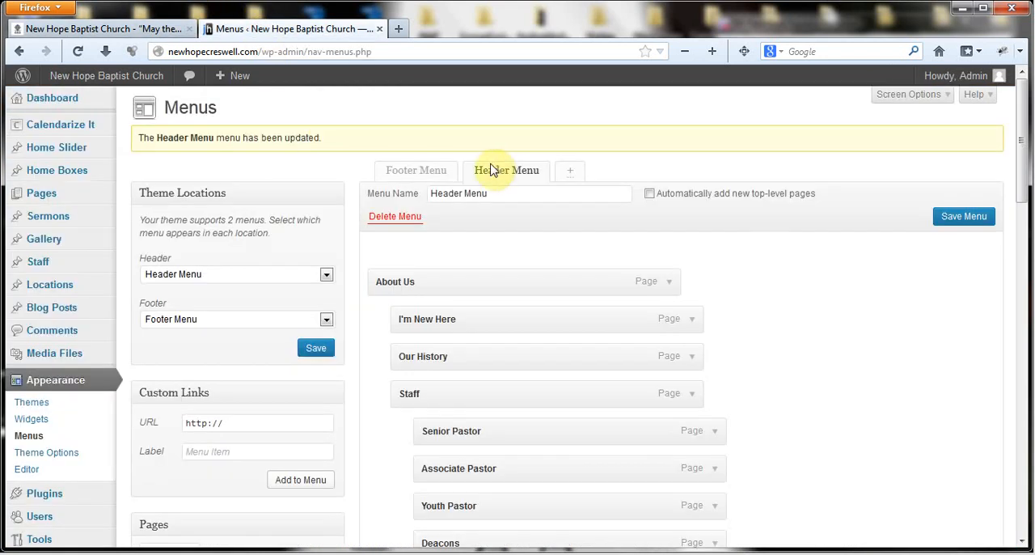
scroll(865, 251, down, 8)
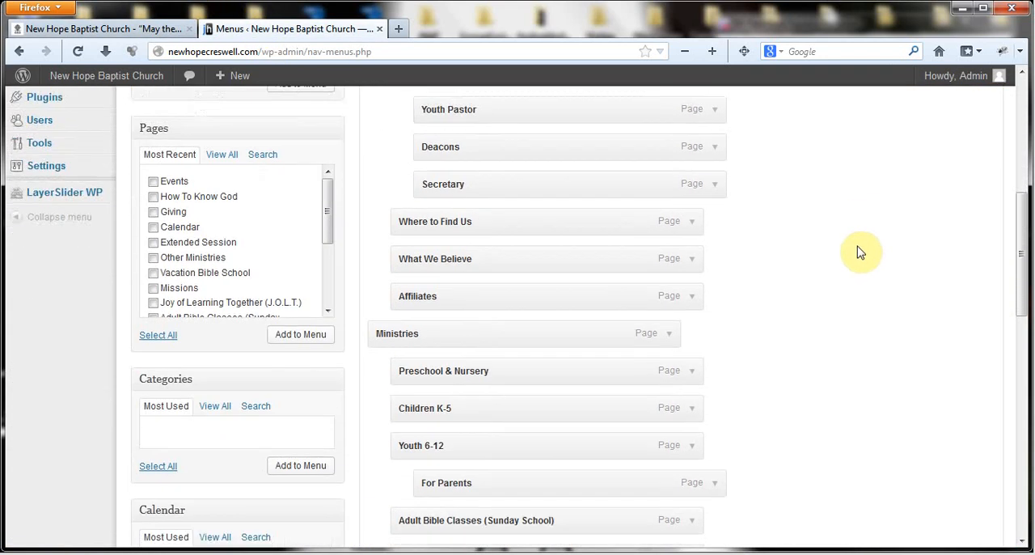
scroll(856, 249, down, 2)
scroll(855, 248, up, 3)
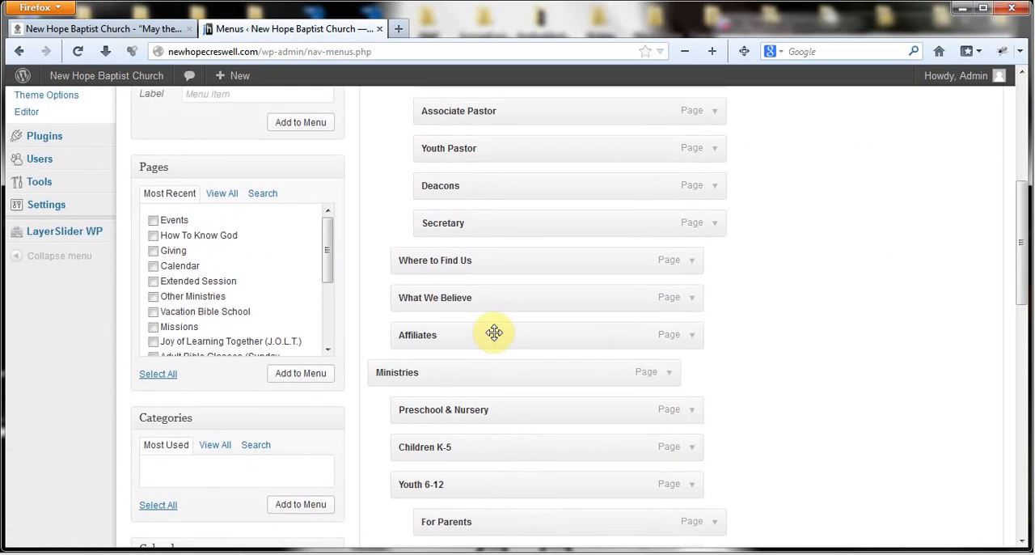
drag(494, 332, 566, 333)
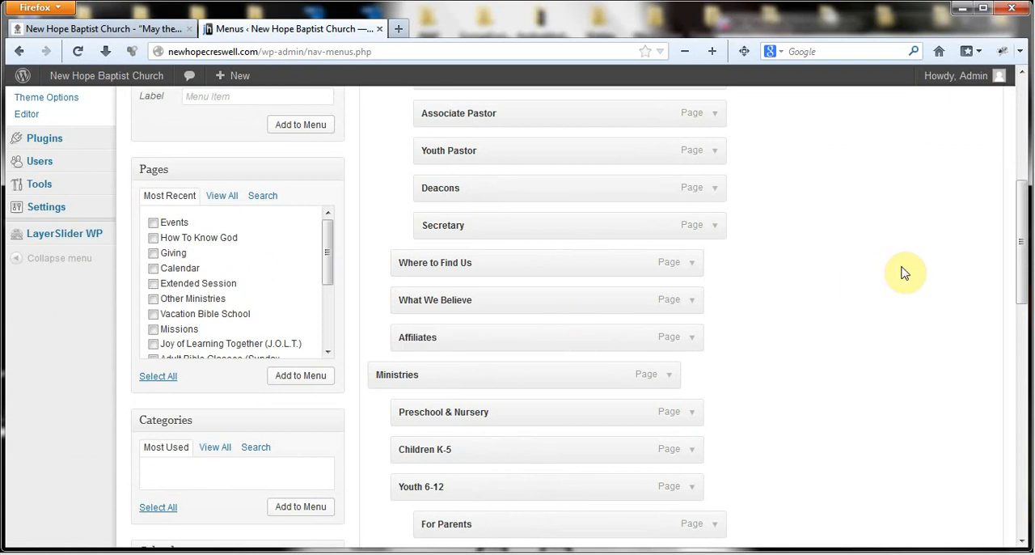
scroll(825, 270, up, 2)
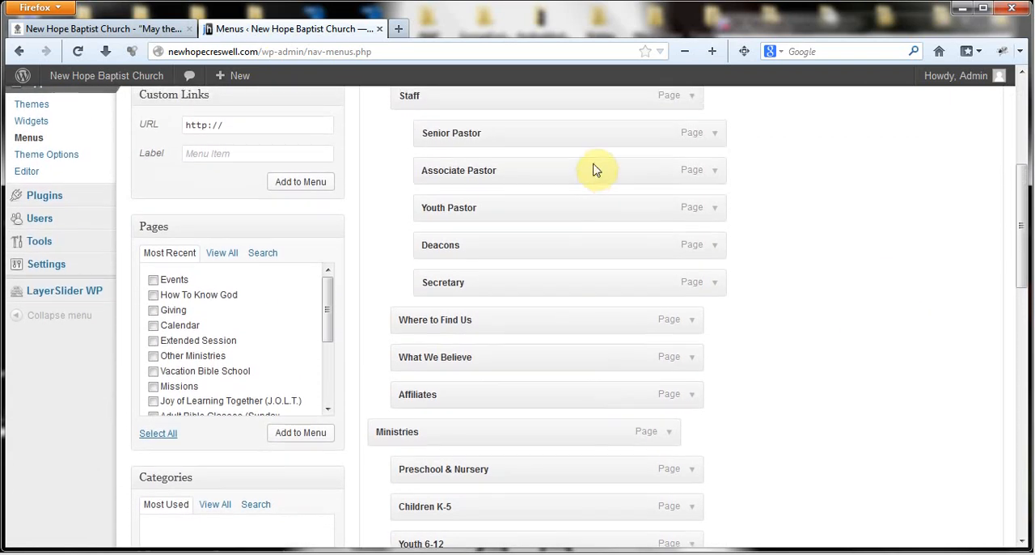
- Review the Header Menu's item list from About Us down to the Sermons archive entries
scroll(821, 230, up, 5)
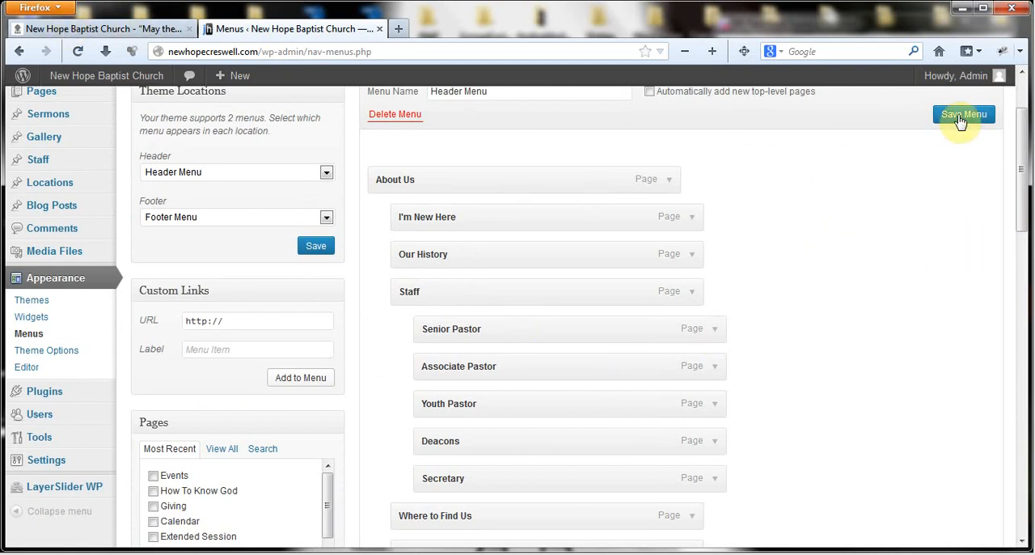
scroll(966, 311, down, 20)
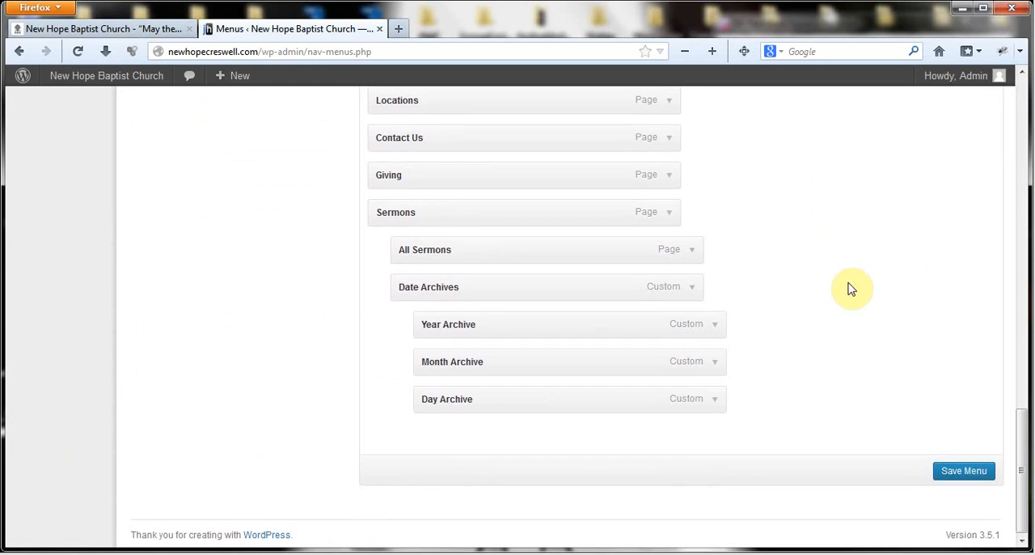
scroll(849, 289, up, 3)
scroll(849, 289, up, 10)
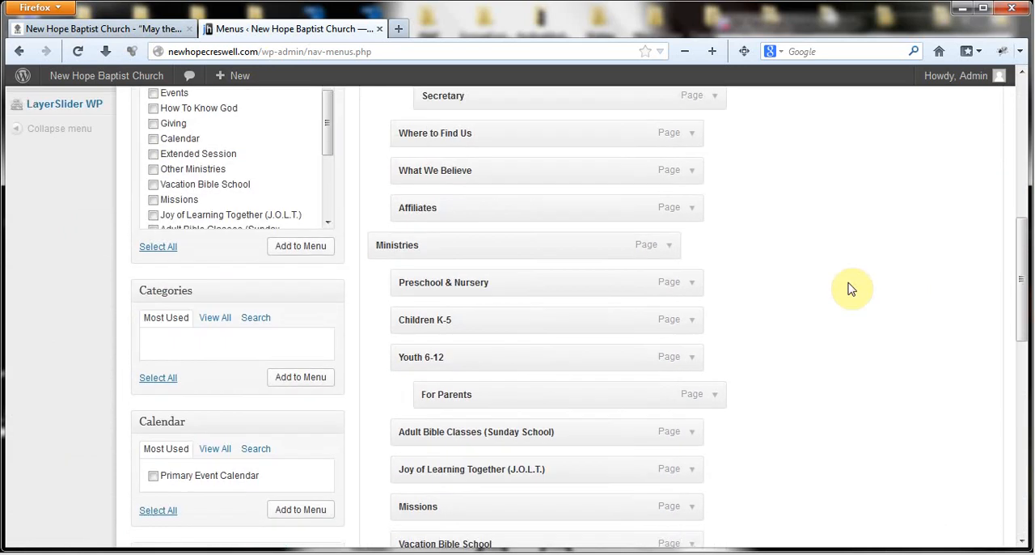
scroll(859, 277, up, 5)
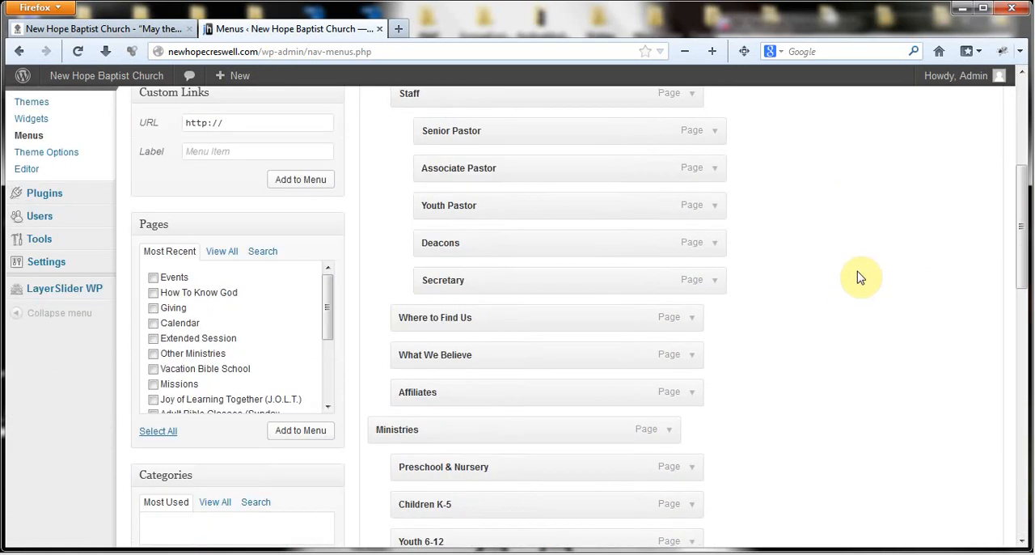
- Open a new page form in a separate tab, title the page "Test Page", and publish it
scroll(860, 250, up, 7)
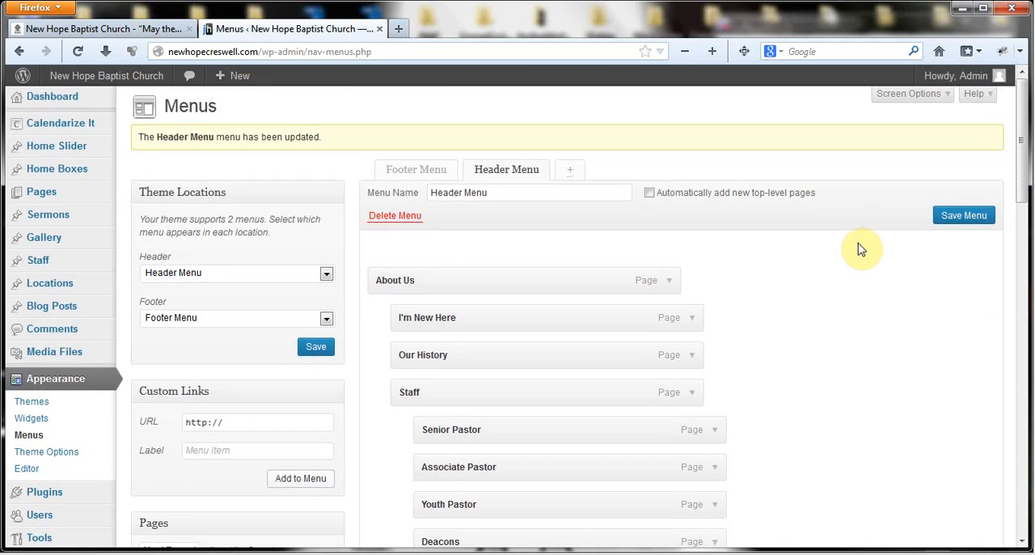
right_click(149, 210)
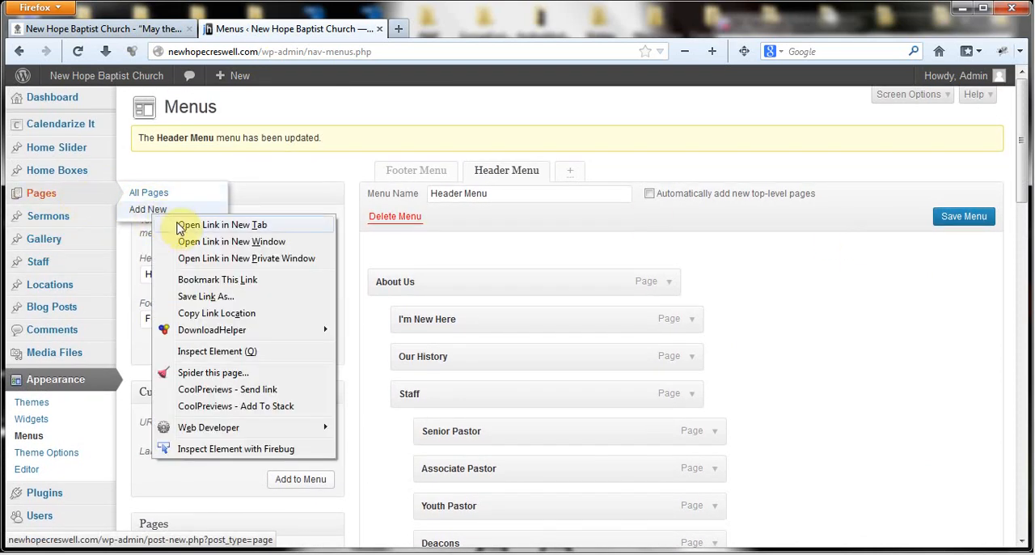
click(194, 220)
click(493, 30)
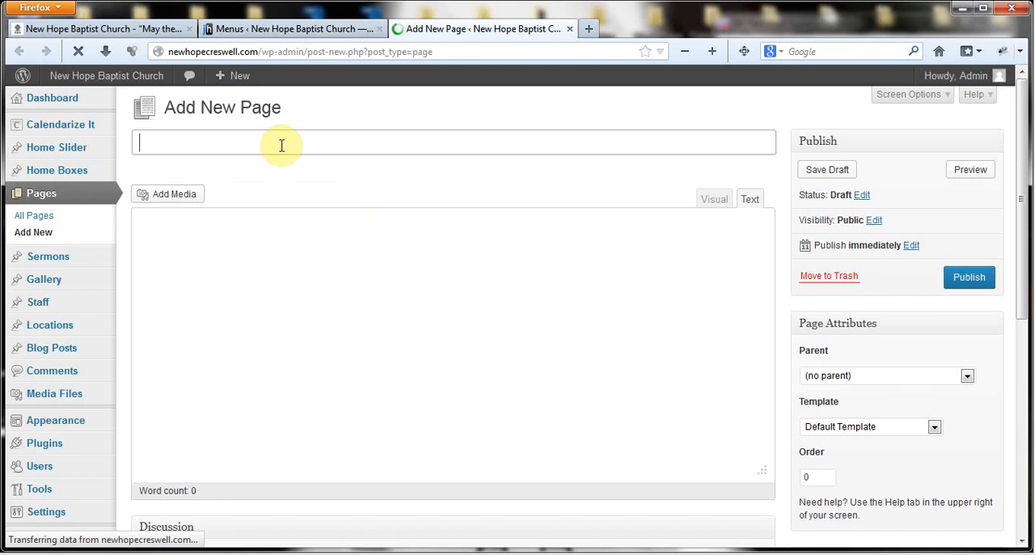
text(Test Page)
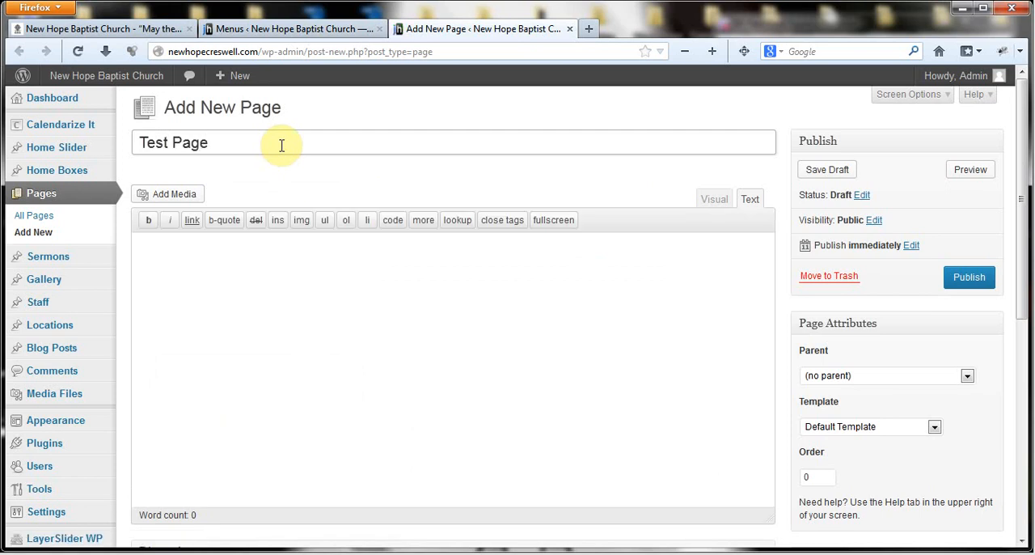
click(969, 277)
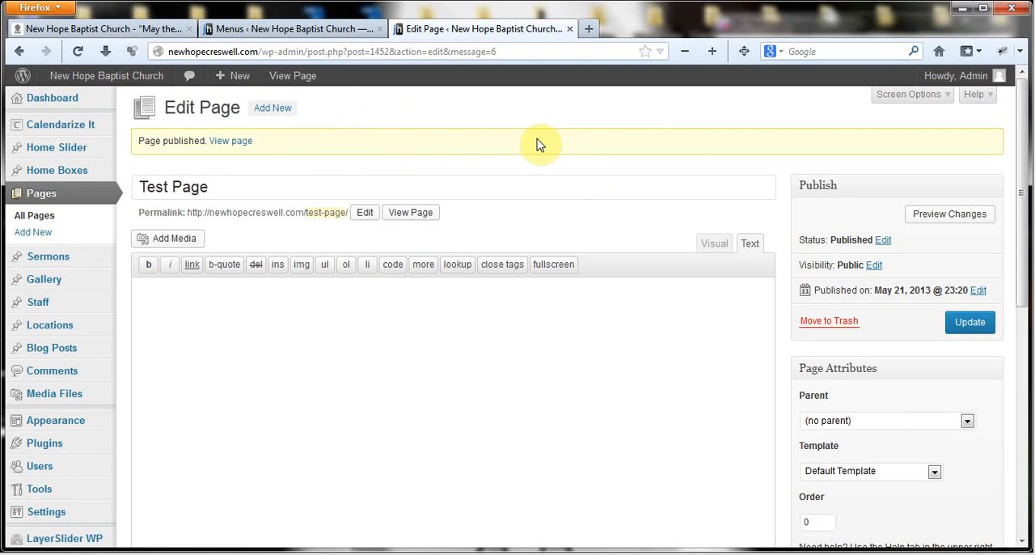
- Return to the Menus page and reload it, accepting the resend and leave-page confirmations
click(261, 32)
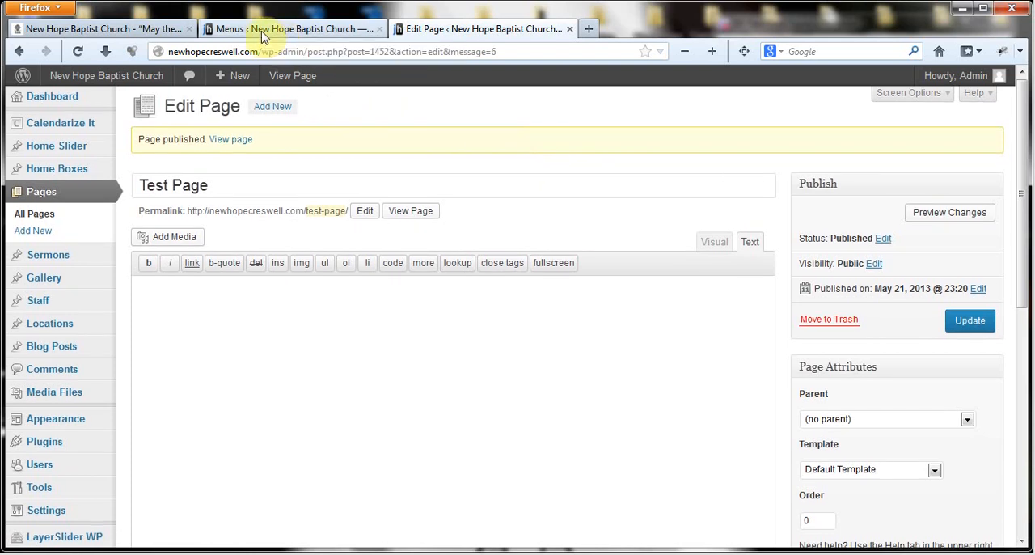
click(79, 51)
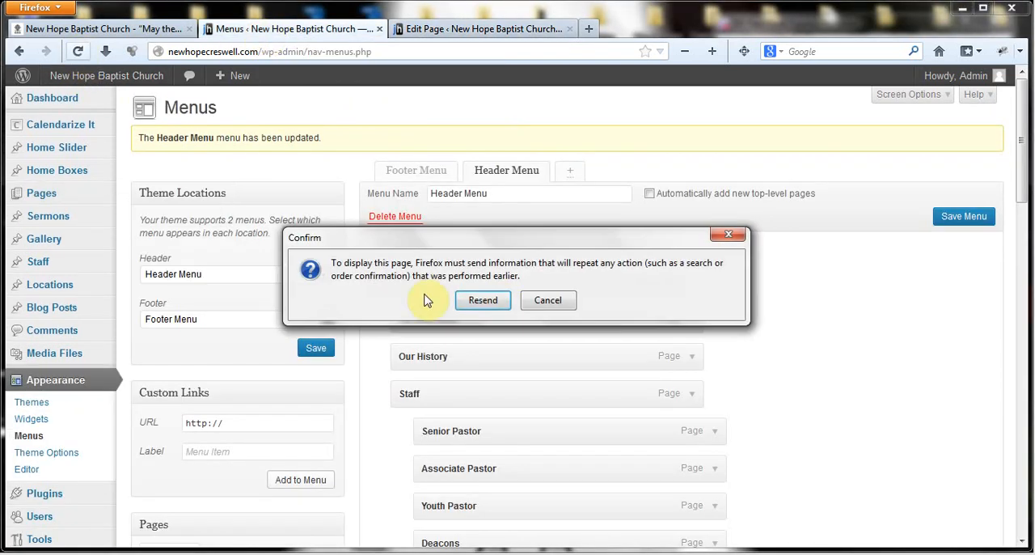
click(490, 300)
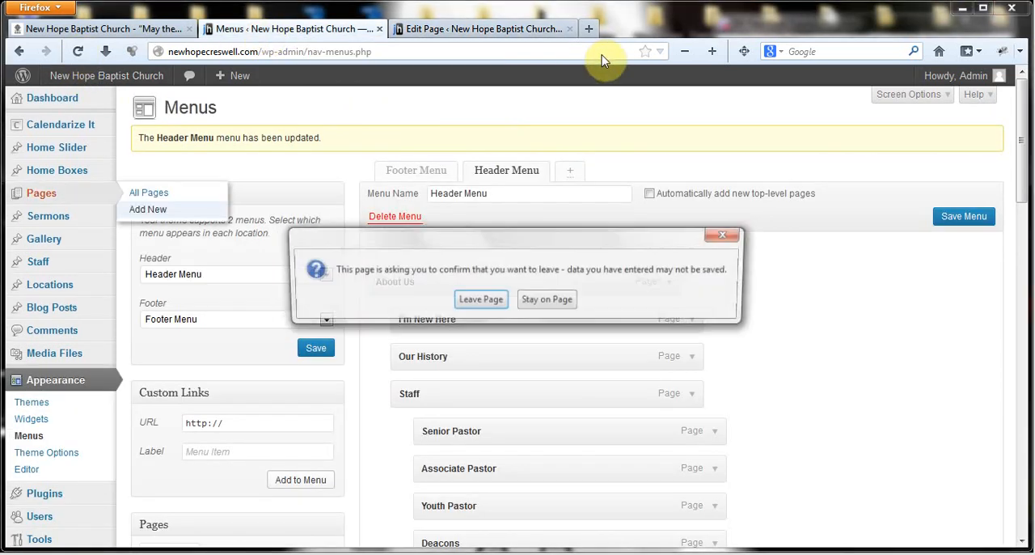
click(478, 304)
click(486, 31)
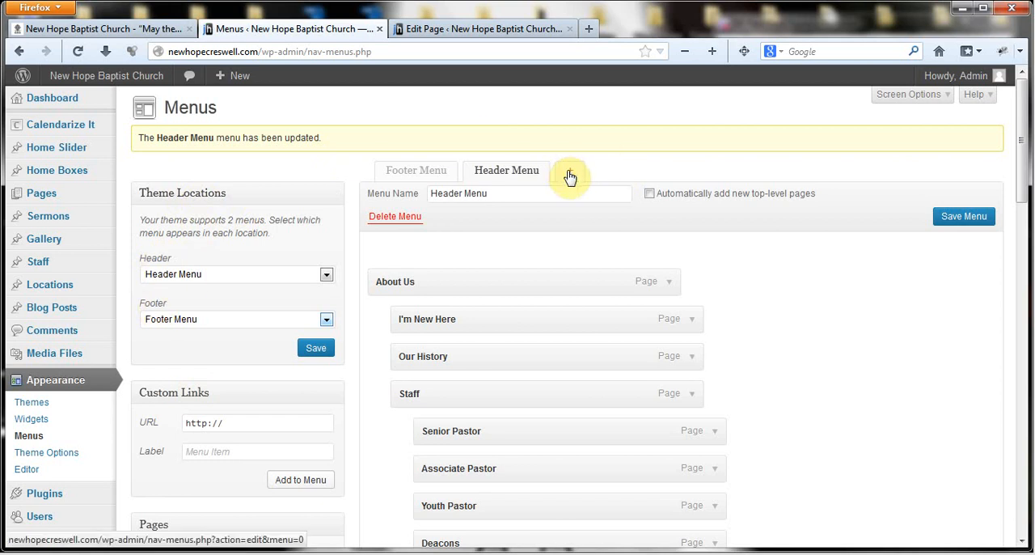
- Look over the menu choices for the Header and Footer theme locations without changing either assignment
click(327, 275)
click(327, 277)
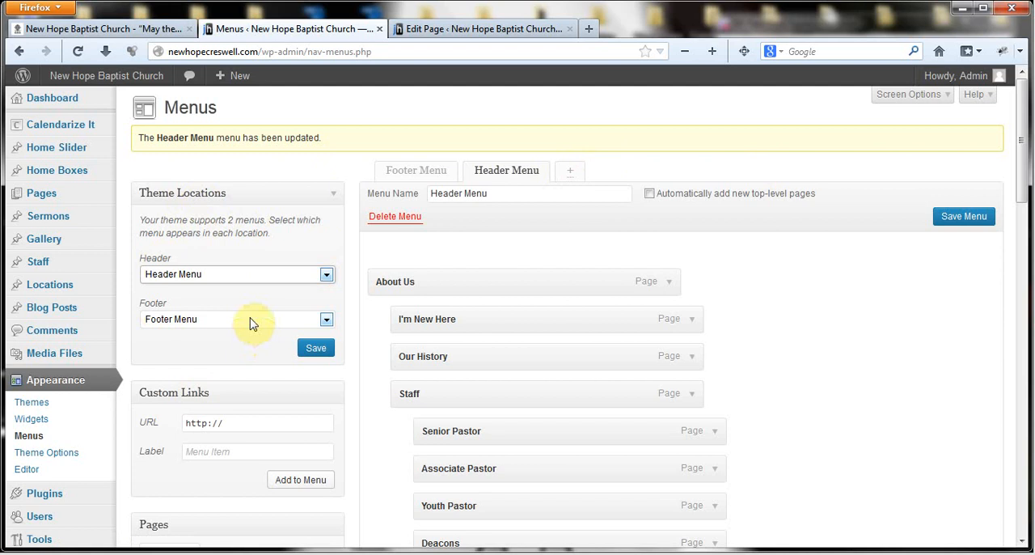
scroll(243, 364, down, 1)
scroll(243, 364, down, 1)
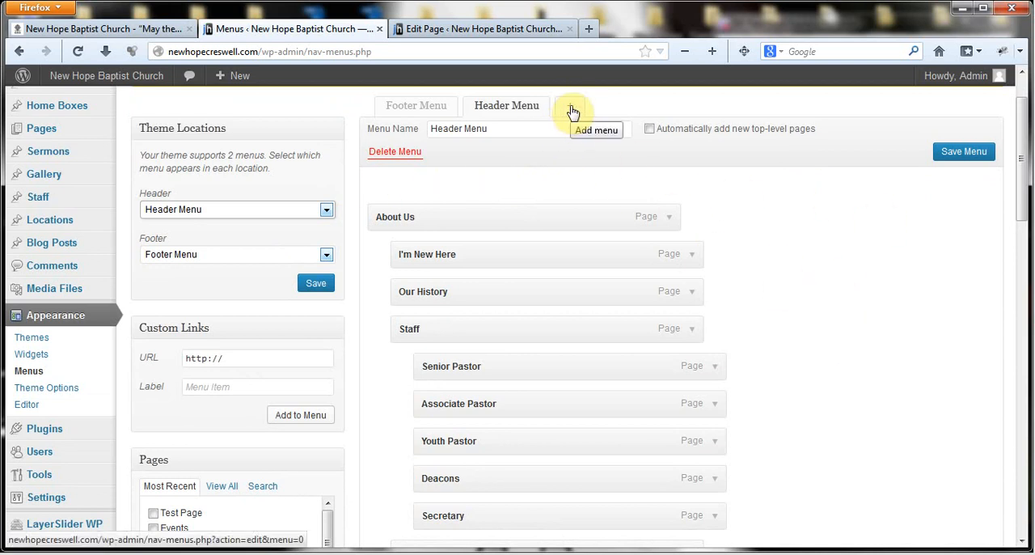
scroll(485, 247, down, 2)
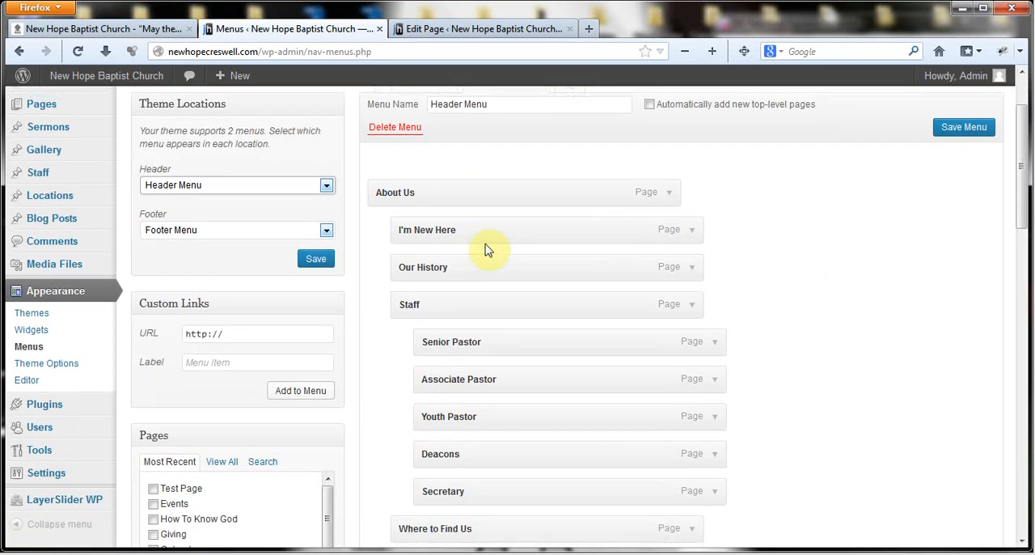
click(325, 193)
click(326, 145)
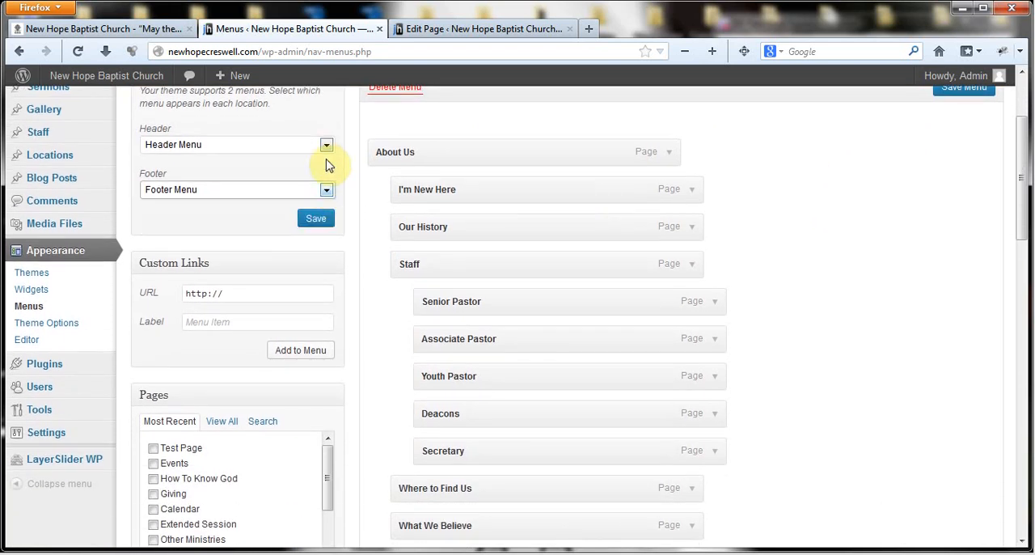
click(326, 147)
click(327, 150)
- Look through the sources for menu items, showing all categories and checking the Custom Links, Pages and Calendar boxes
scroll(358, 203, down, 3)
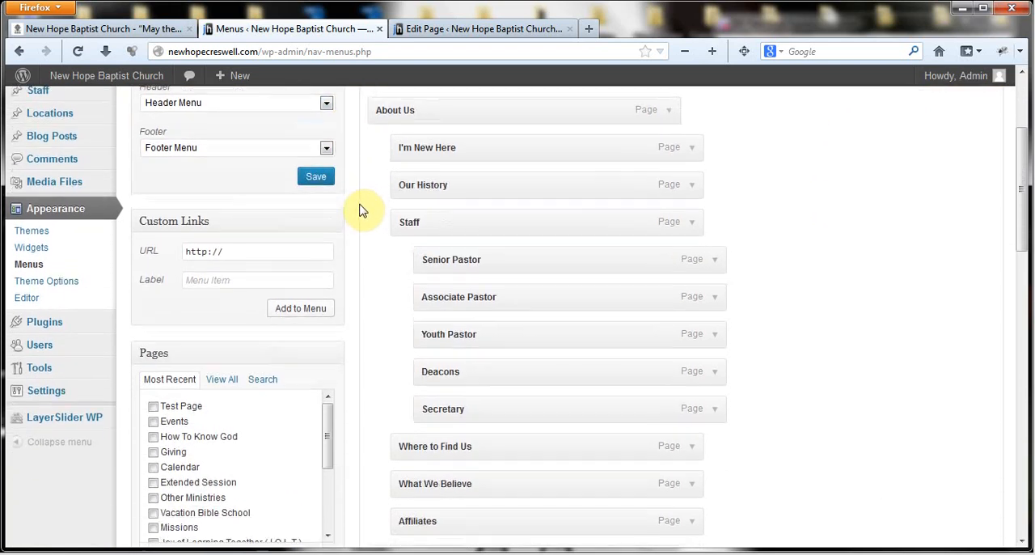
scroll(361, 210, down, 1)
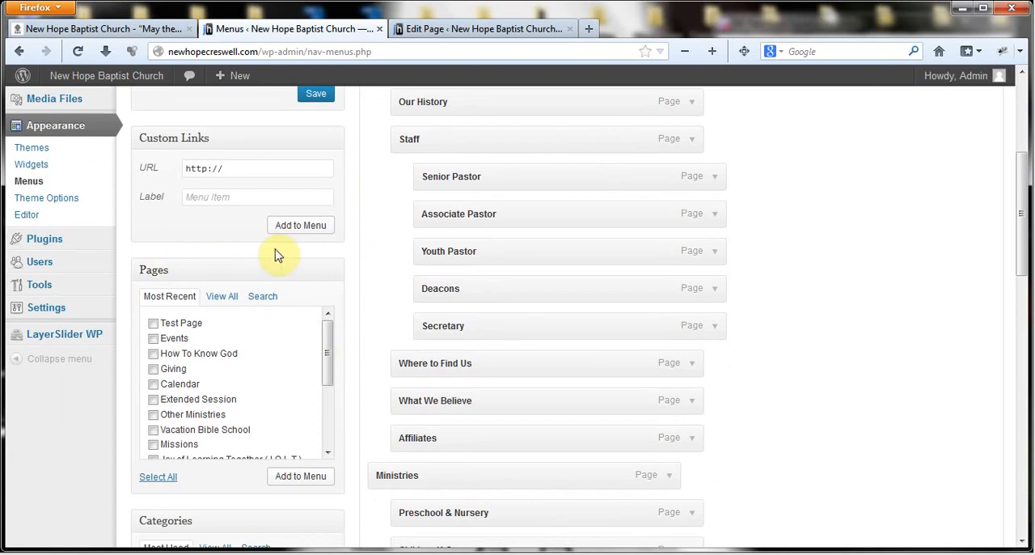
scroll(380, 289, down, 5)
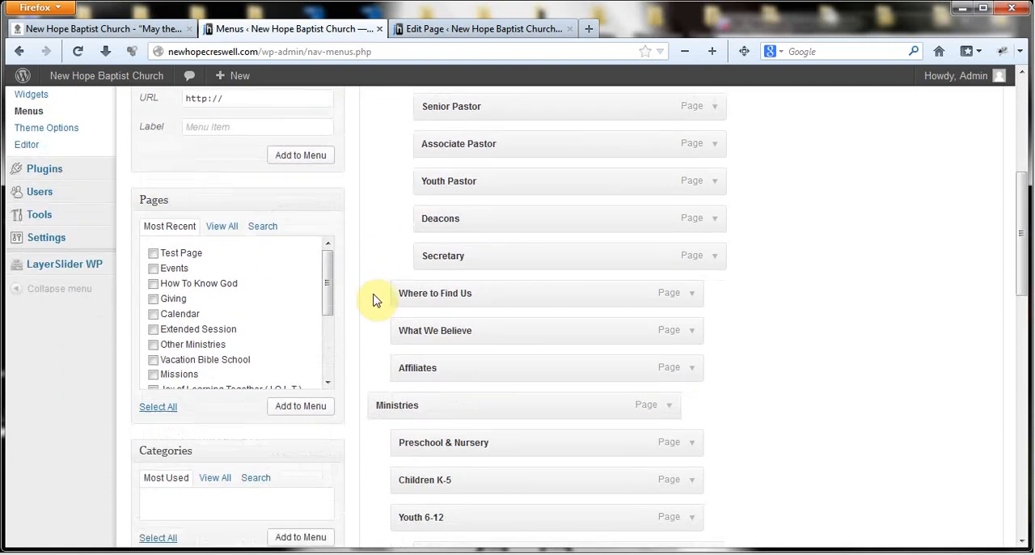
click(216, 398)
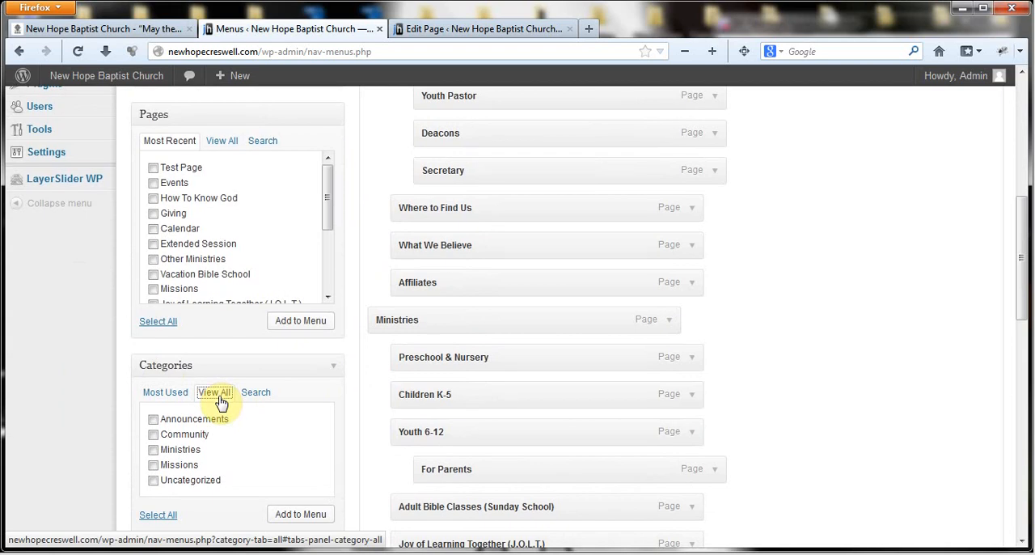
scroll(218, 402, down, 3)
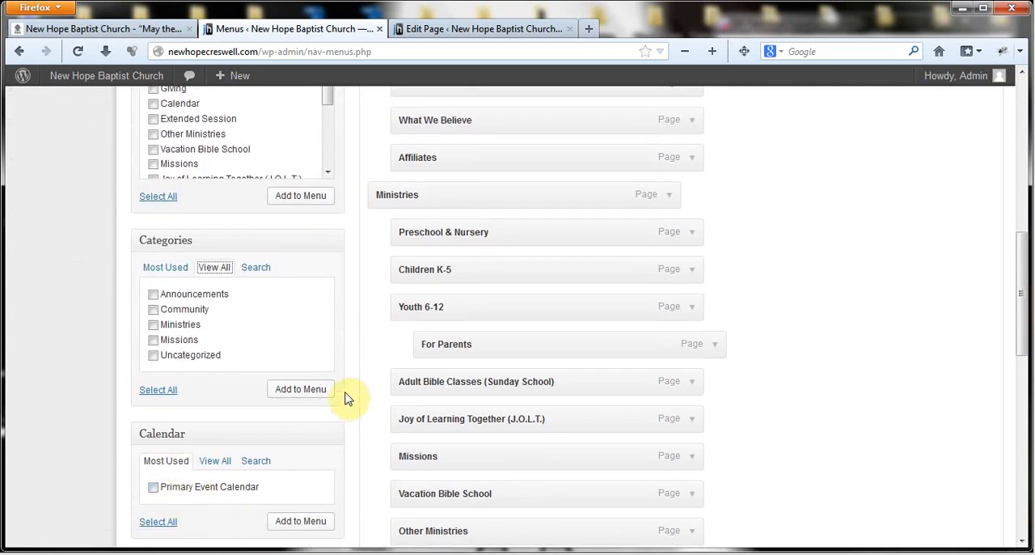
scroll(360, 368, up, 4)
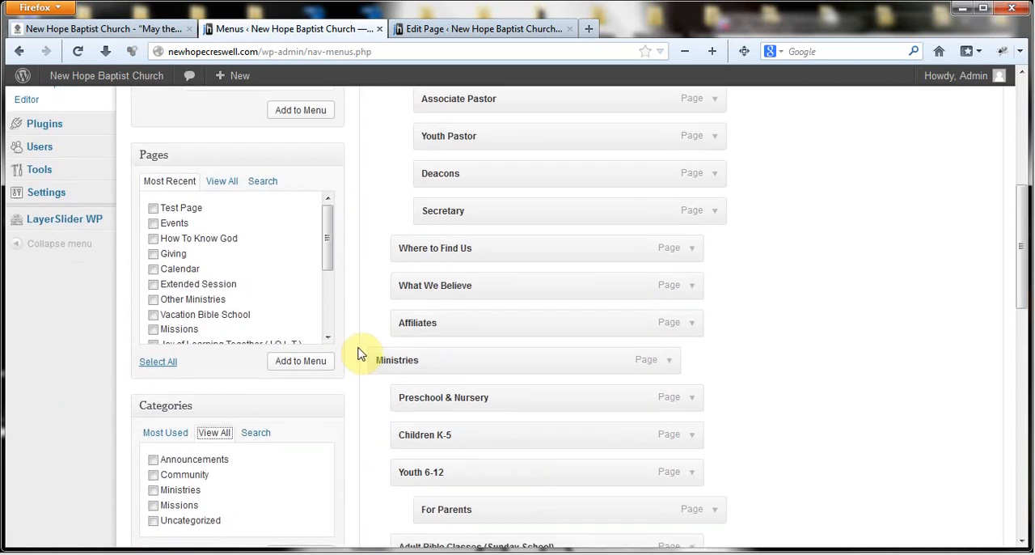
scroll(360, 353, up, 2)
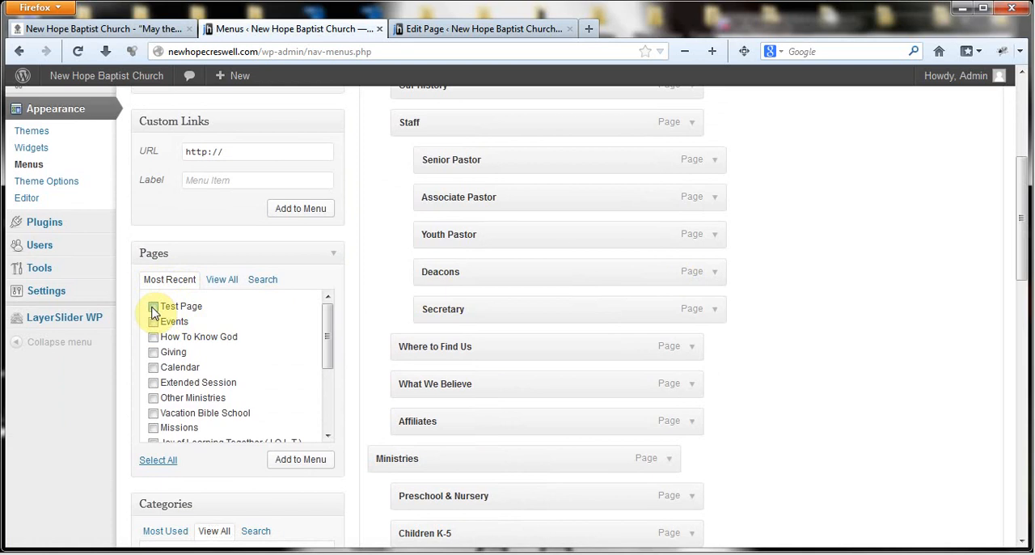
- Try out page selections among the recent pages, and browse the full list of pages for Test Page
click(153, 308)
click(155, 338)
click(153, 341)
click(223, 280)
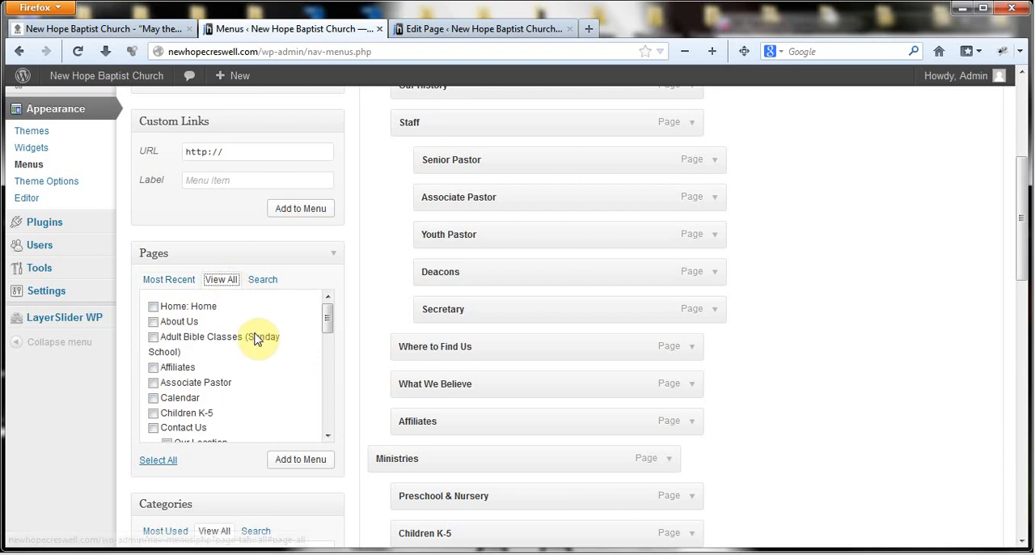
scroll(308, 344, down, 3)
scroll(308, 344, down, 3)
scroll(289, 349, up, 4)
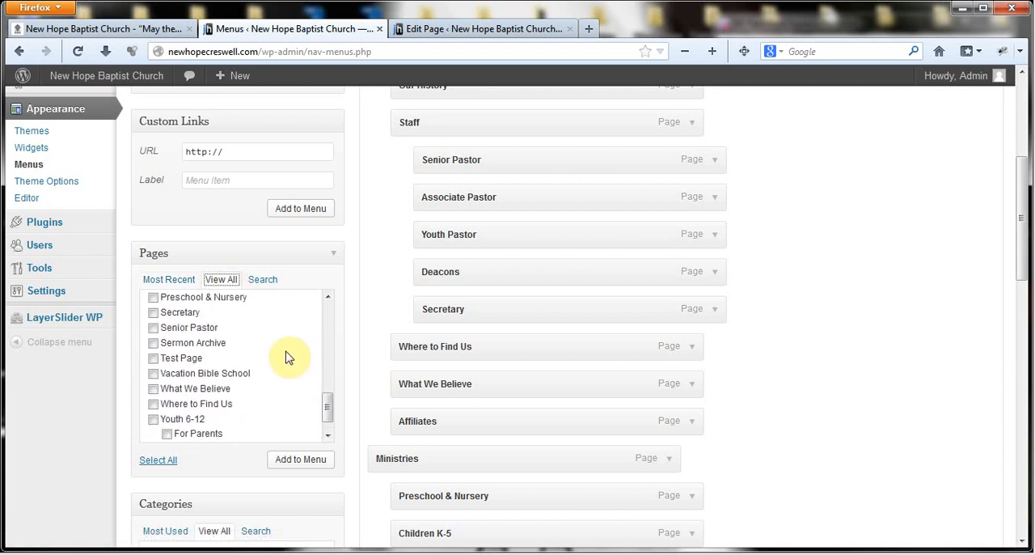
scroll(289, 358, down, 3)
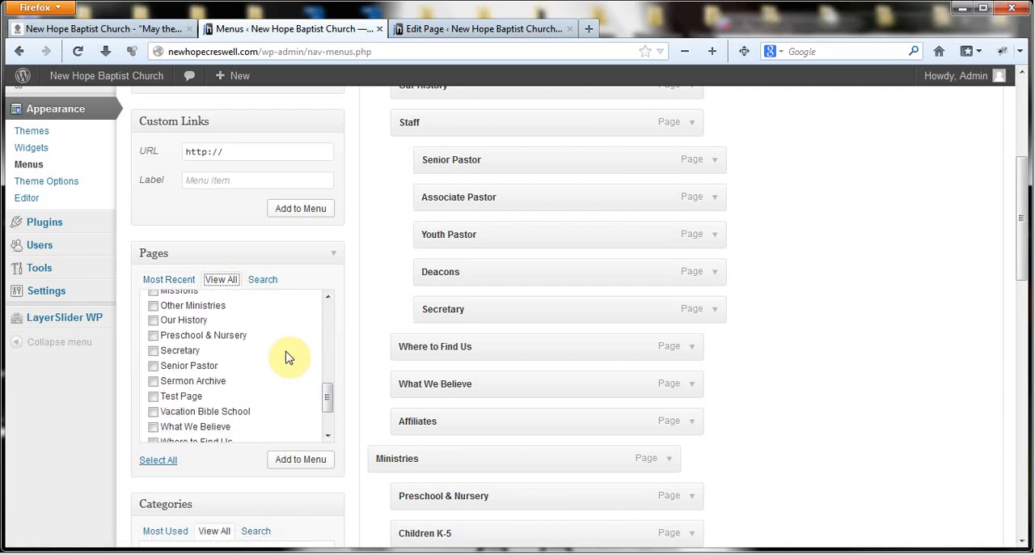
- Select Test Page among the most recent pages and add it to the end of the Header Menu
click(171, 279)
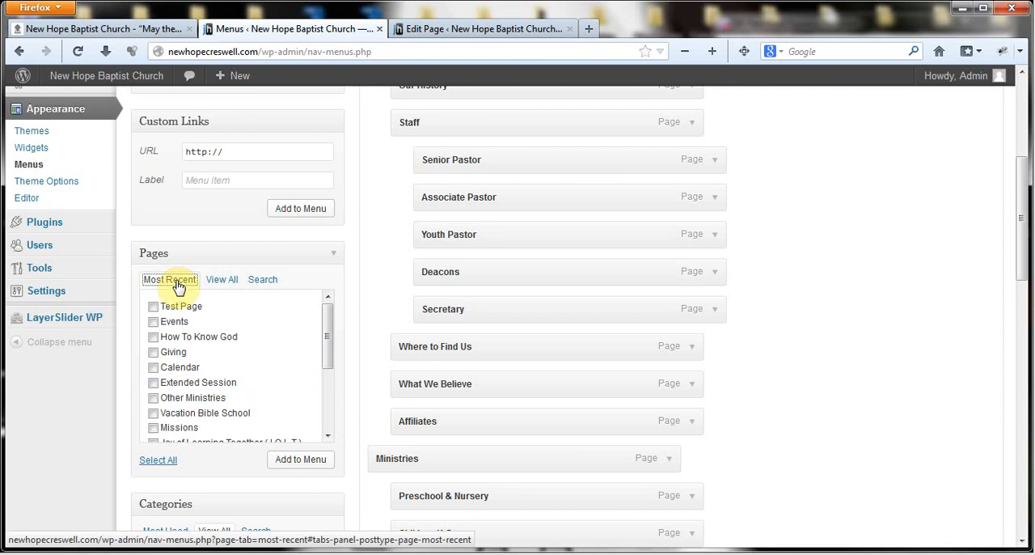
click(154, 311)
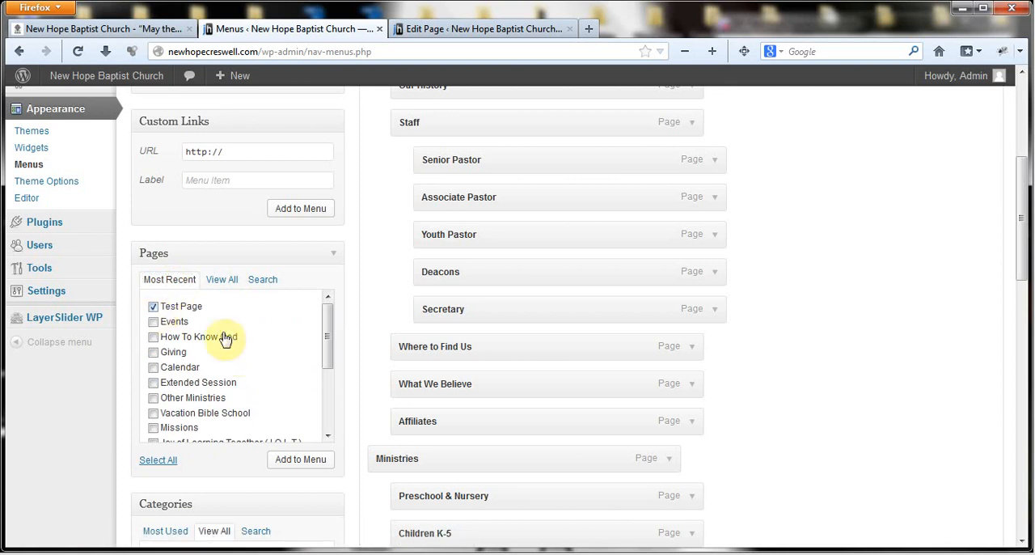
scroll(226, 340, up, 1)
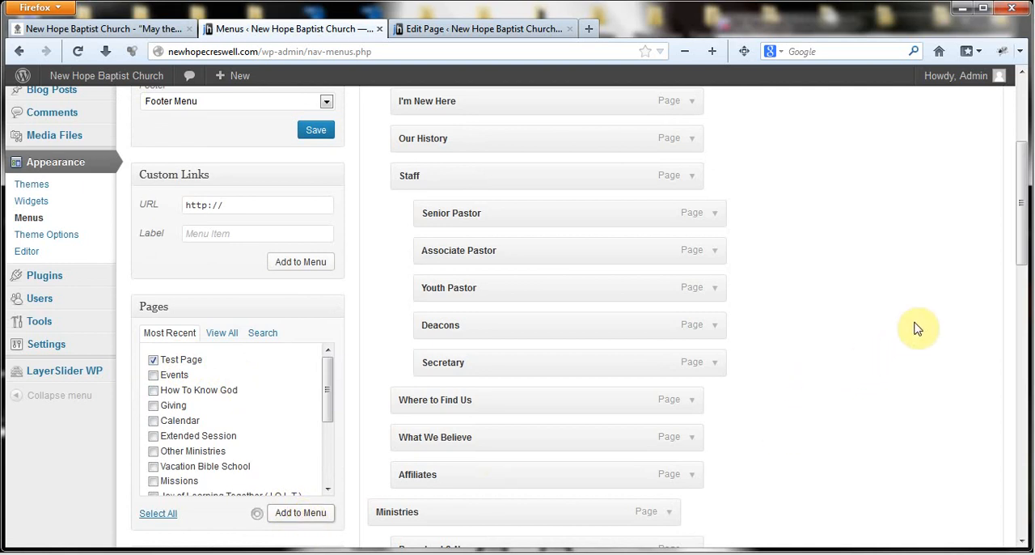
scroll(917, 329, down, 5)
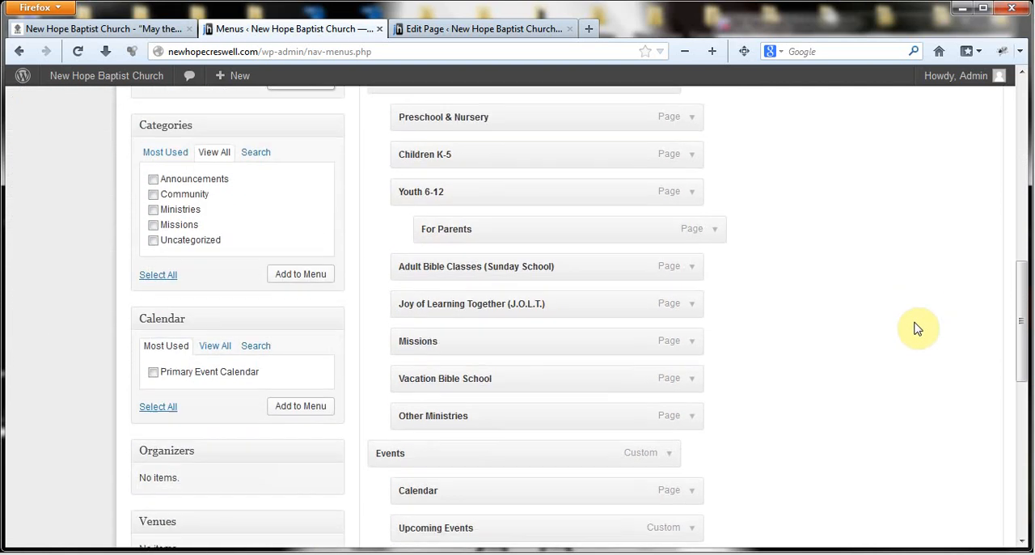
scroll(917, 328, down, 6)
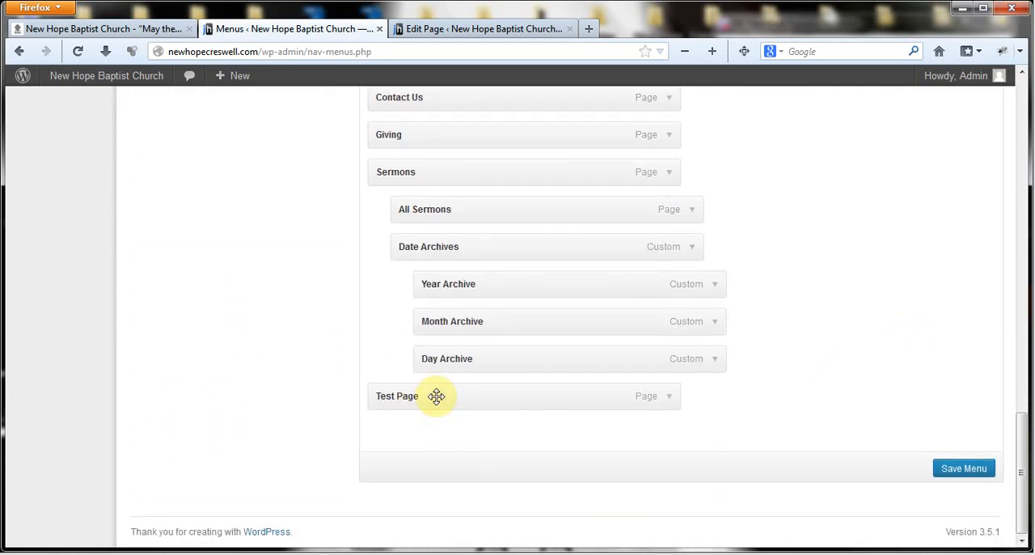
- Nest Test Page directly under Sermons, above All Sermons, and save the Header Menu
drag(437, 391, 460, 243)
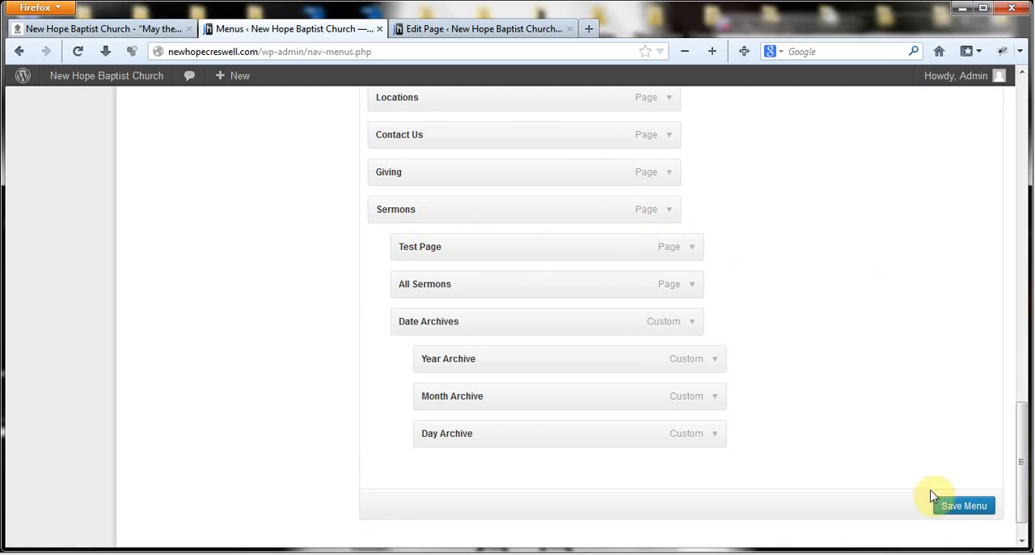
click(967, 508)
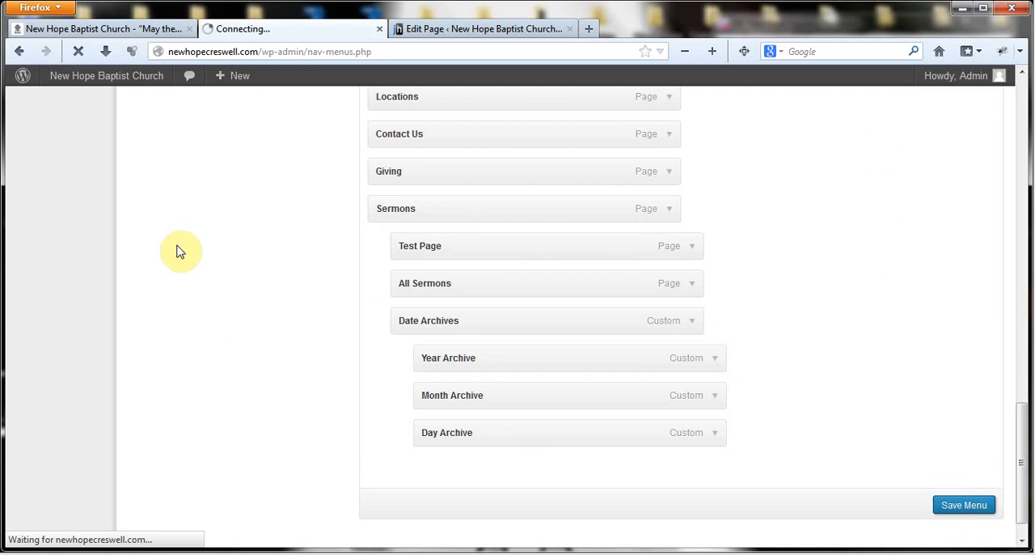
scroll(179, 251, up, 3)
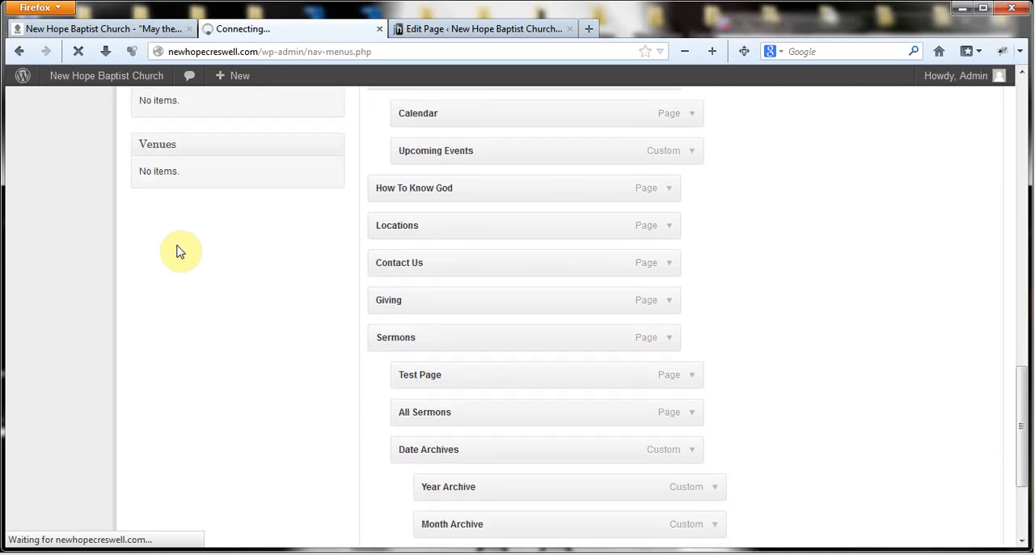
scroll(324, 232, up, 3)
scroll(351, 213, up, 8)
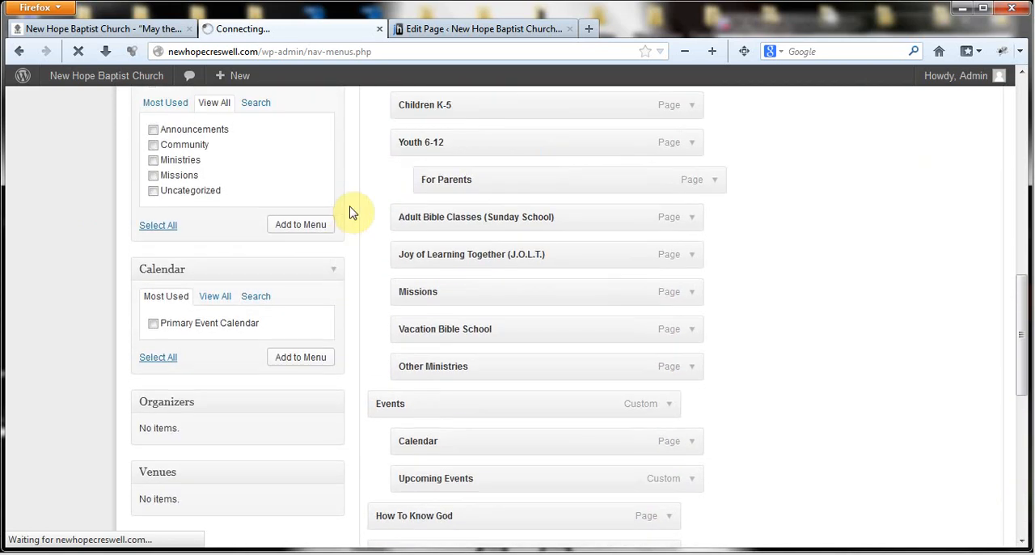
scroll(351, 212, down, 7)
scroll(259, 296, down, 5)
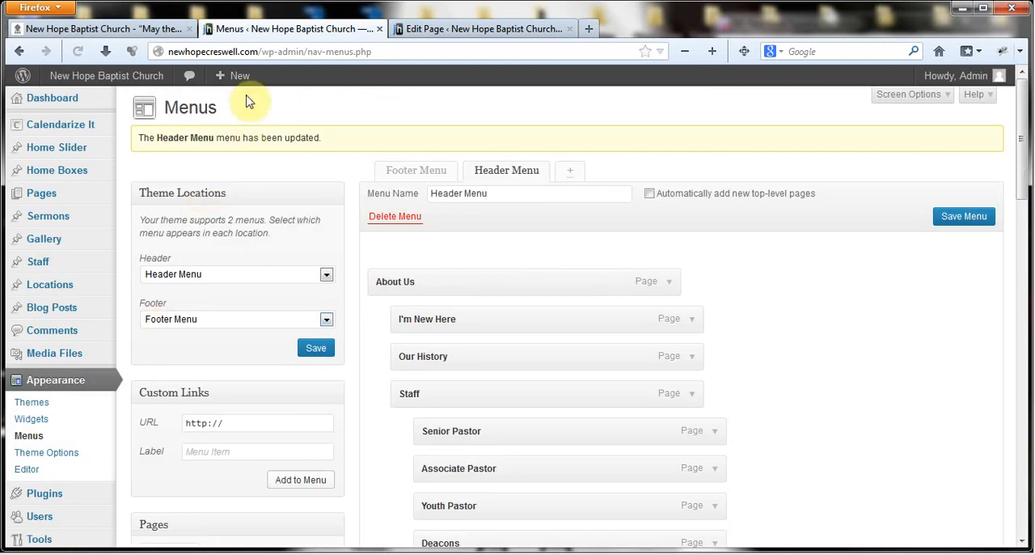
- Reload the live church site's home page, open Test Page from the Sermons submenu and look through the page
click(78, 28)
click(78, 52)
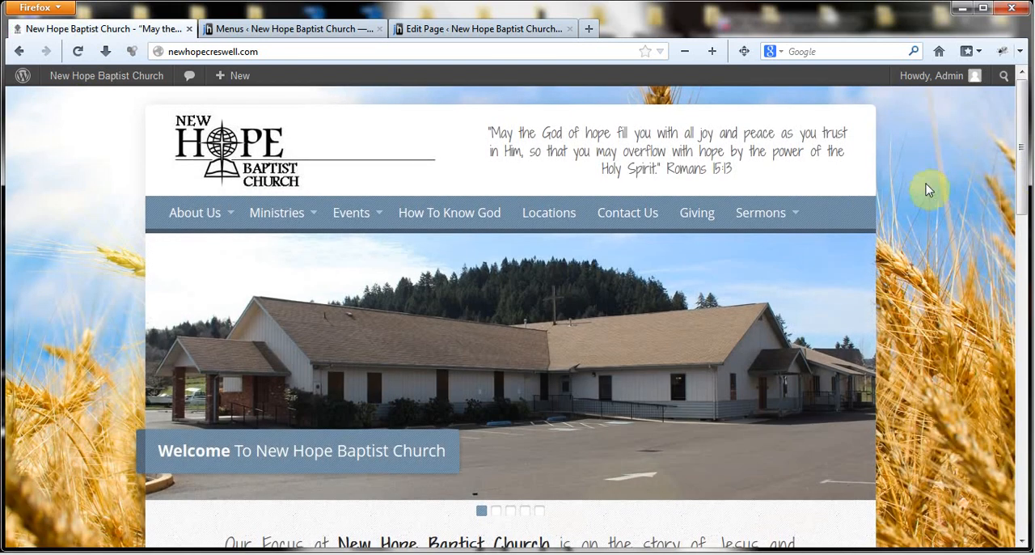
mouse_move(751, 215)
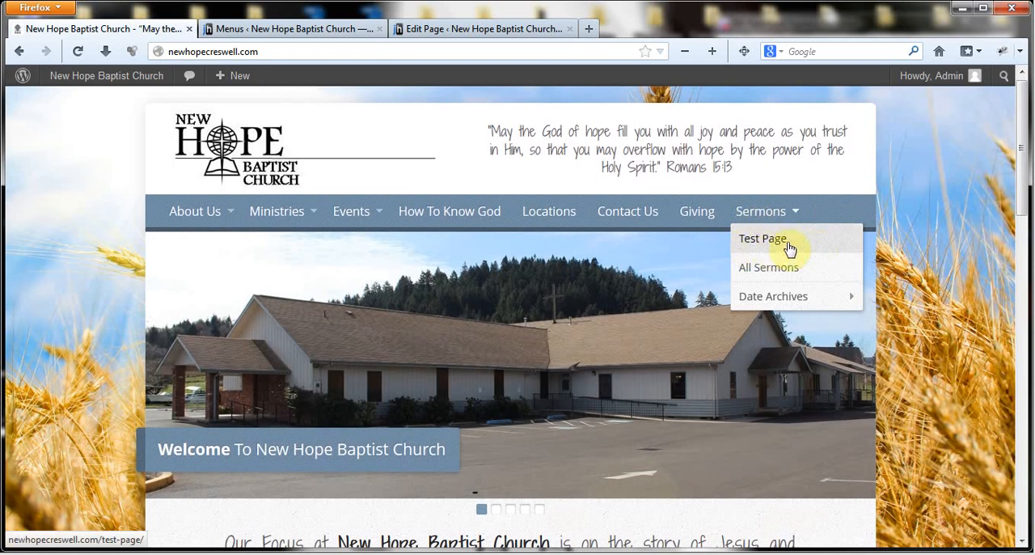
click(813, 247)
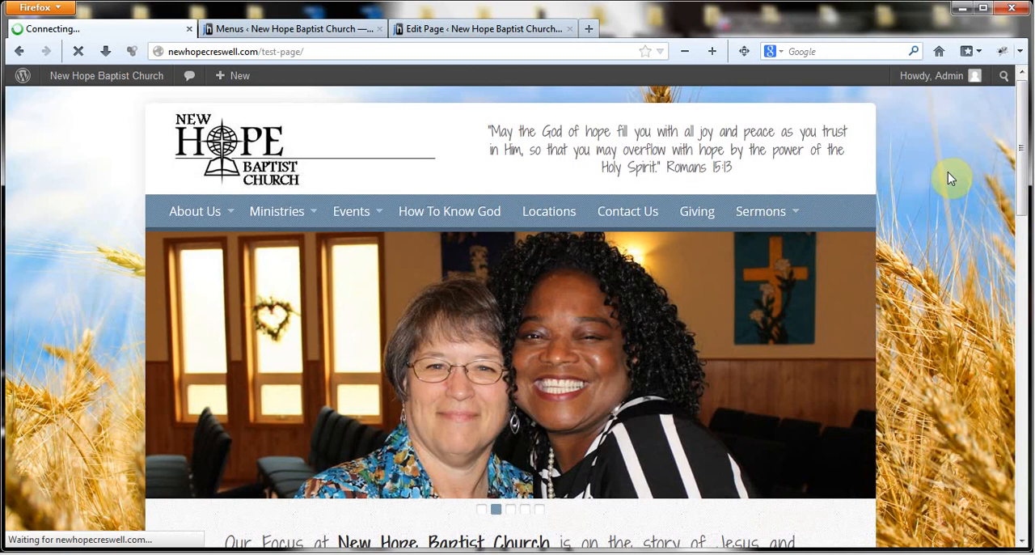
scroll(880, 246, down, 2)
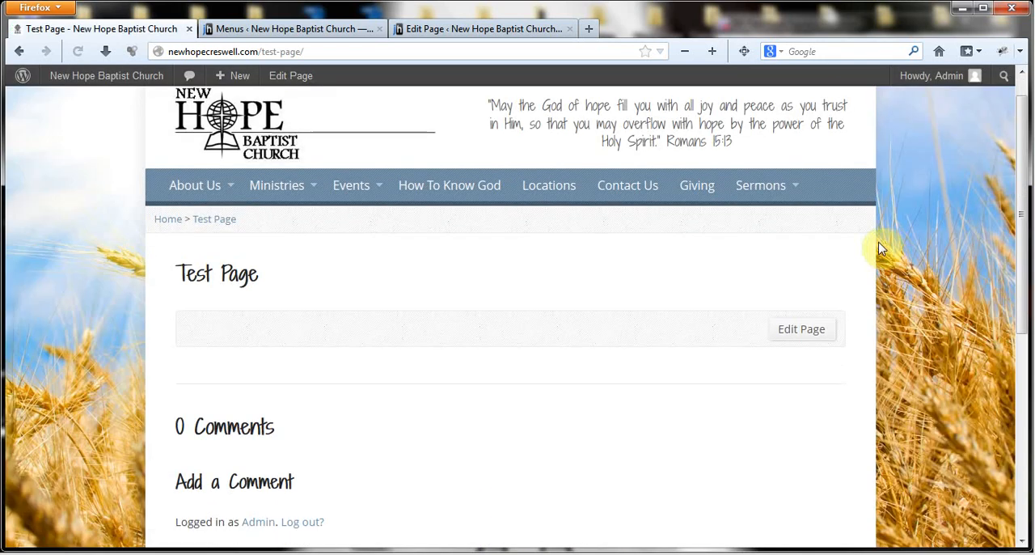
scroll(882, 313, down, 7)
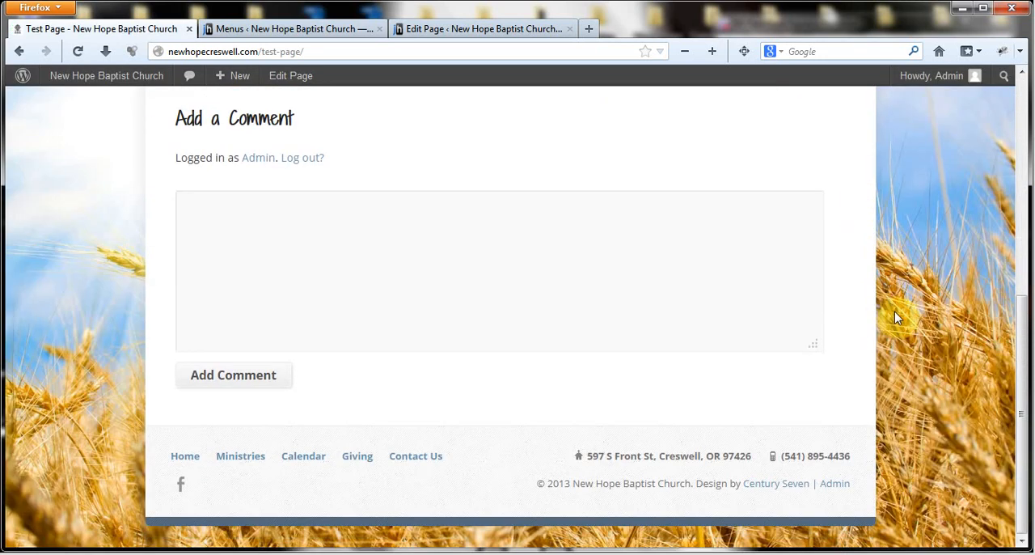
scroll(896, 318, up, 5)
scroll(896, 318, up, 3)
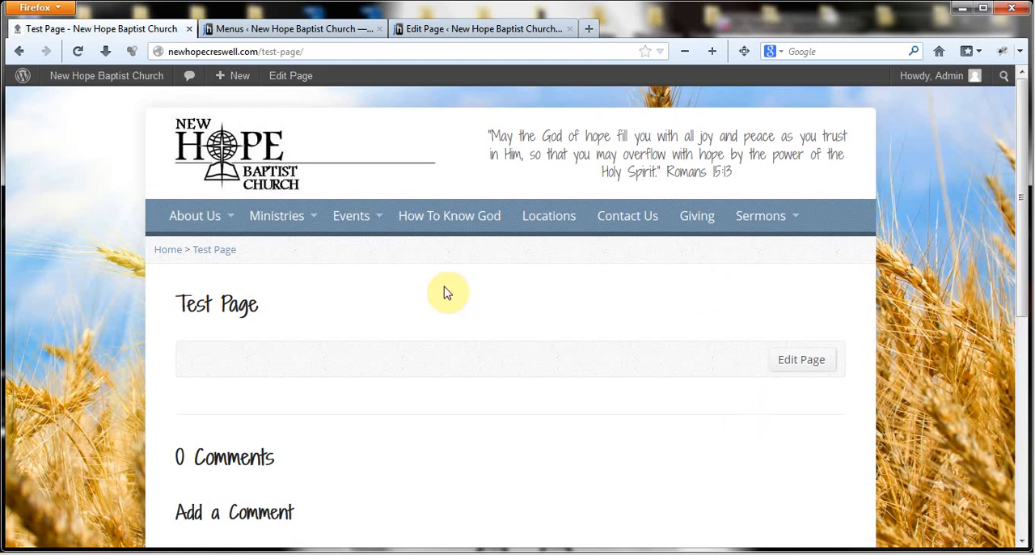
click(506, 30)
click(259, 29)
click(116, 30)
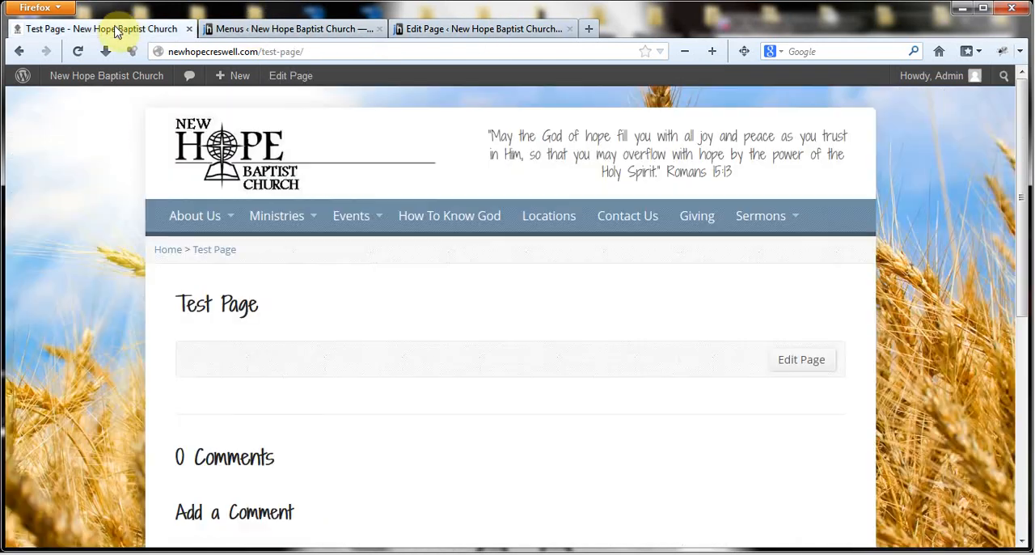
mouse_move(755, 220)
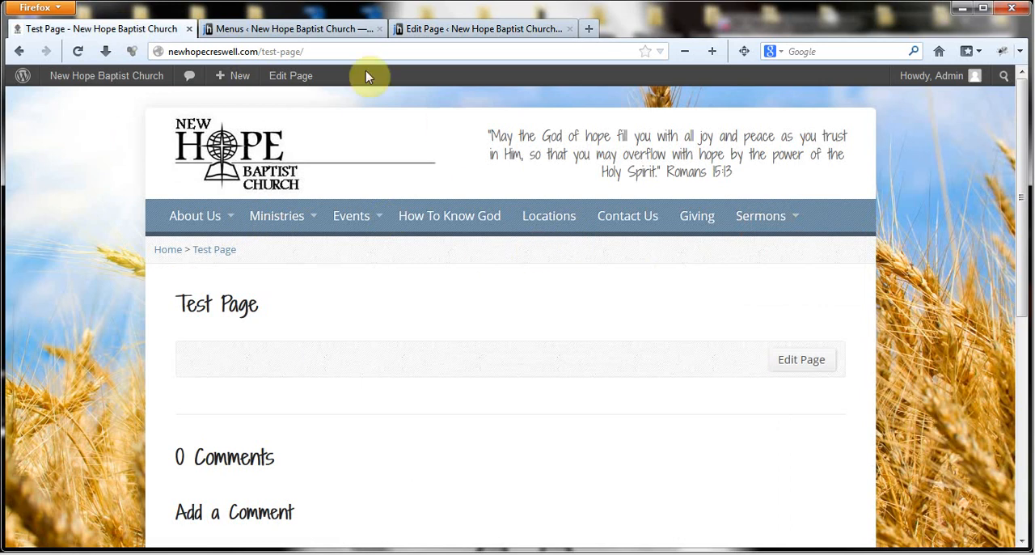
- Shorten the navigation label of the Test Page item under Sermons to "Test" and save the Header Menu
click(272, 29)
scroll(896, 322, down, 5)
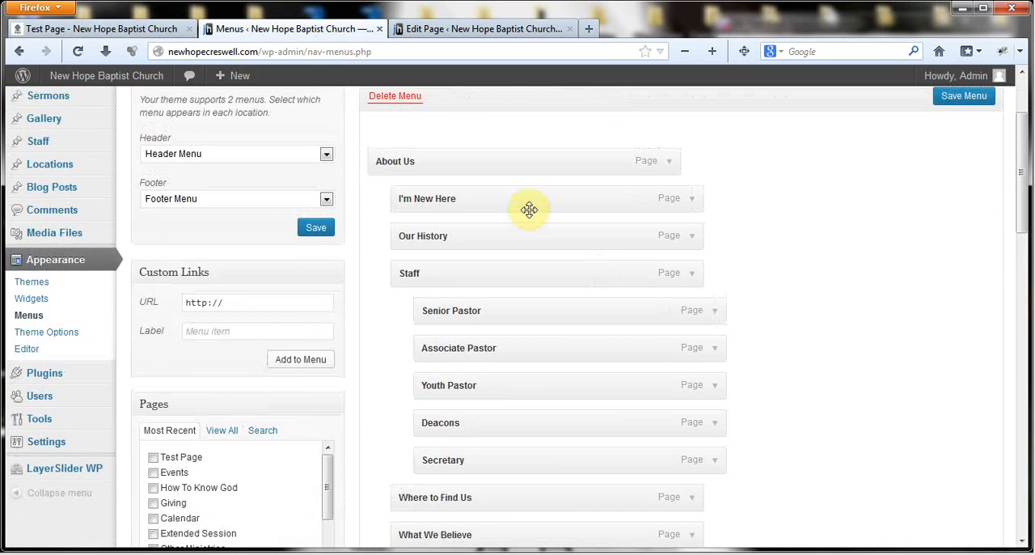
scroll(896, 280, down, 15)
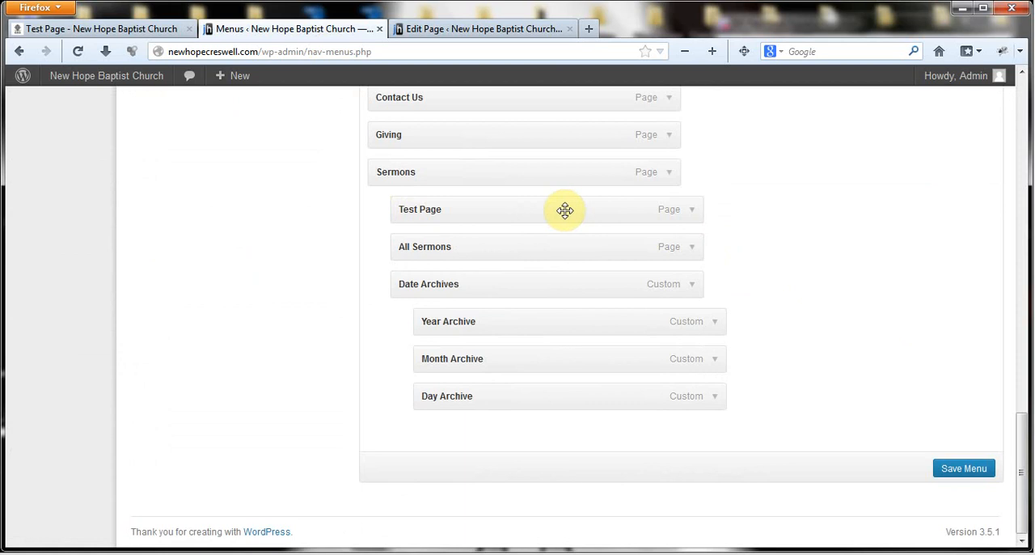
click(693, 212)
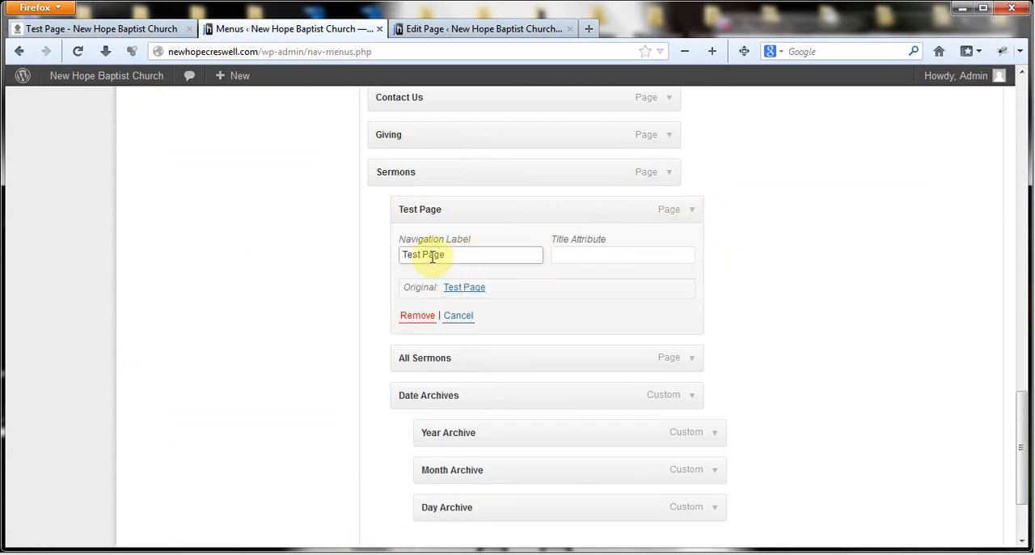
drag(422, 254, 462, 254)
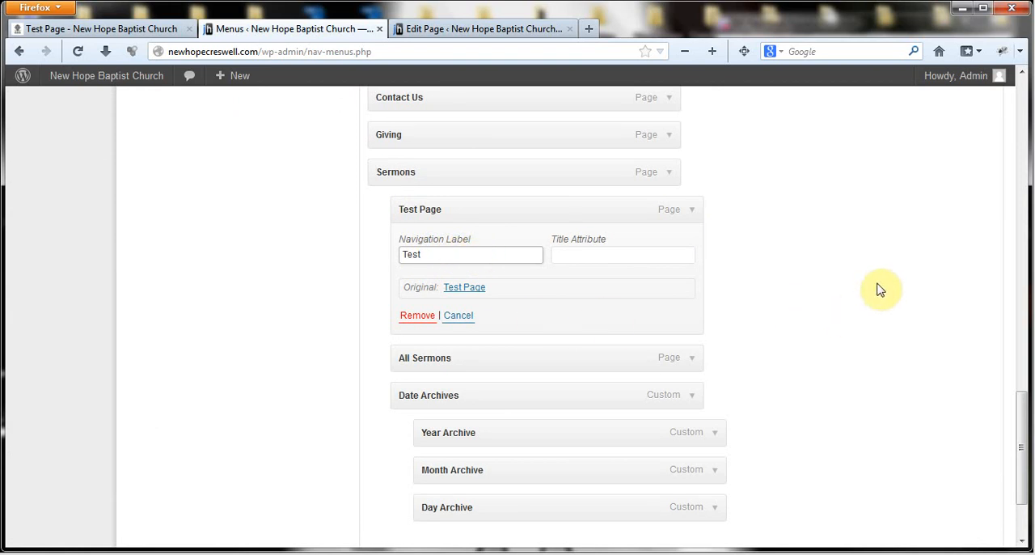
scroll(894, 273, up, 5)
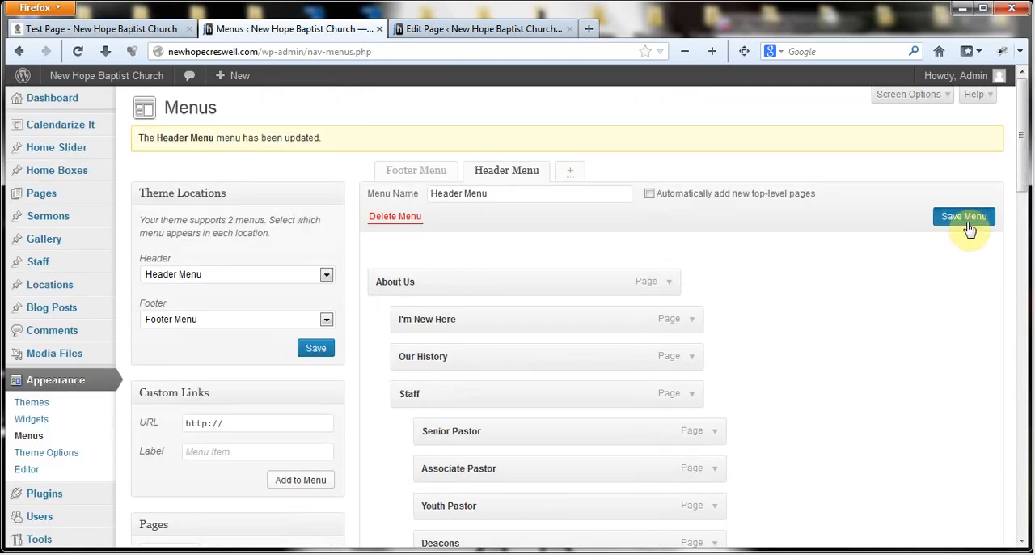
click(963, 219)
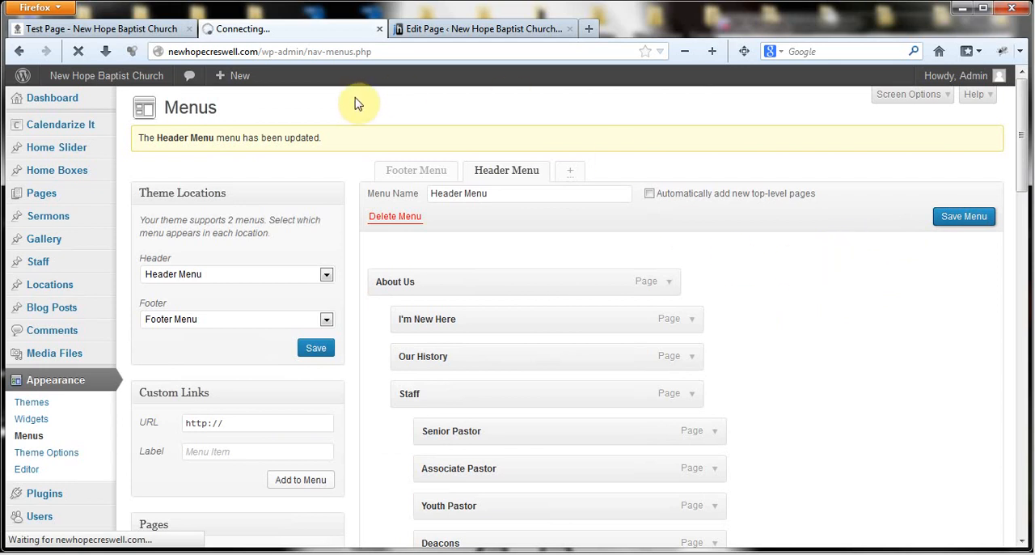
- Check the shortened label on the reloaded live home page by opening Test under Sermons, and return to the home page
click(99, 28)
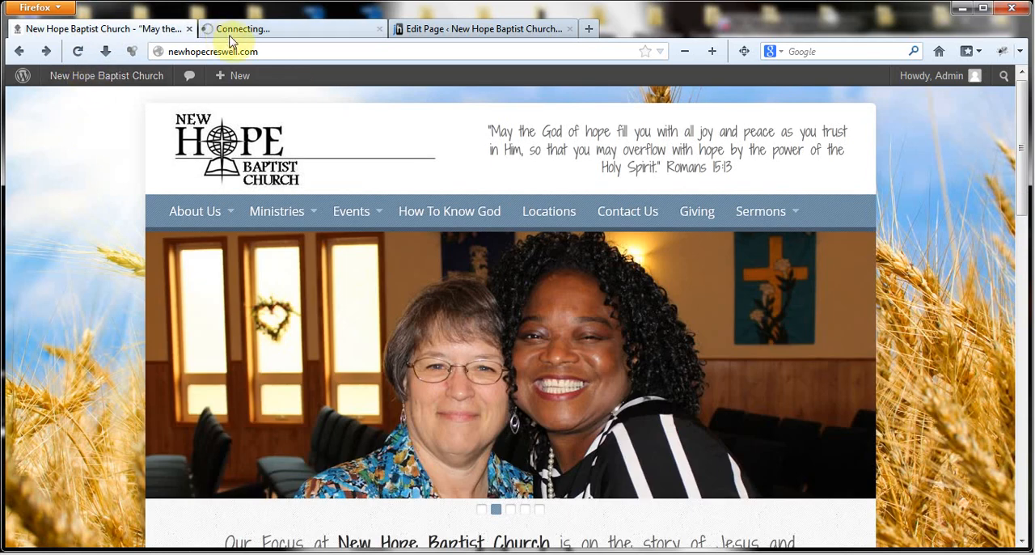
click(251, 31)
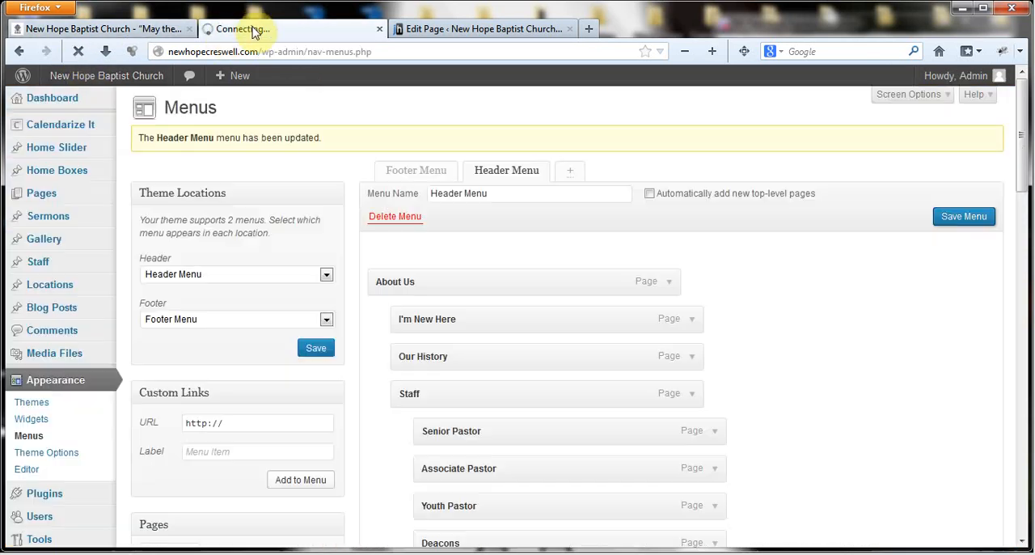
click(71, 31)
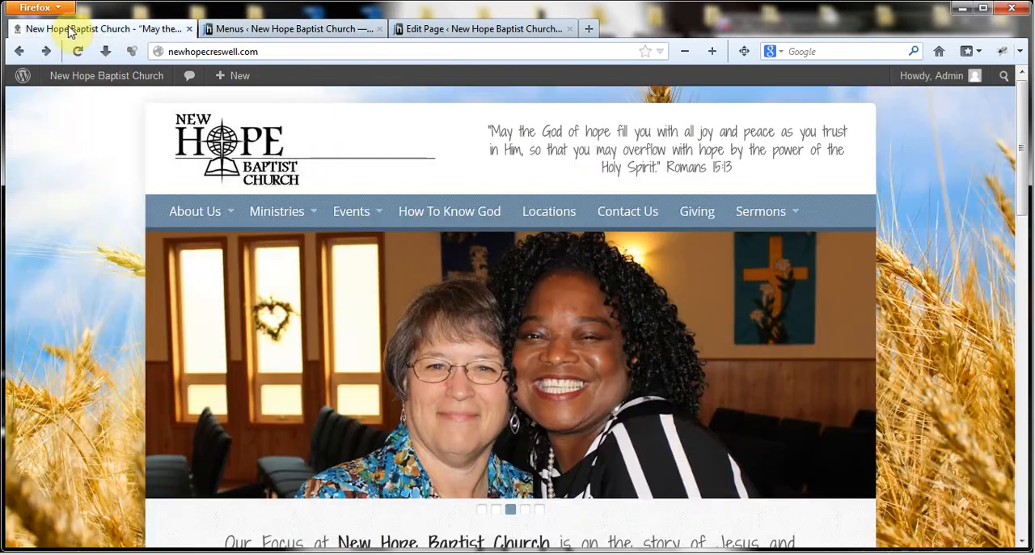
click(78, 51)
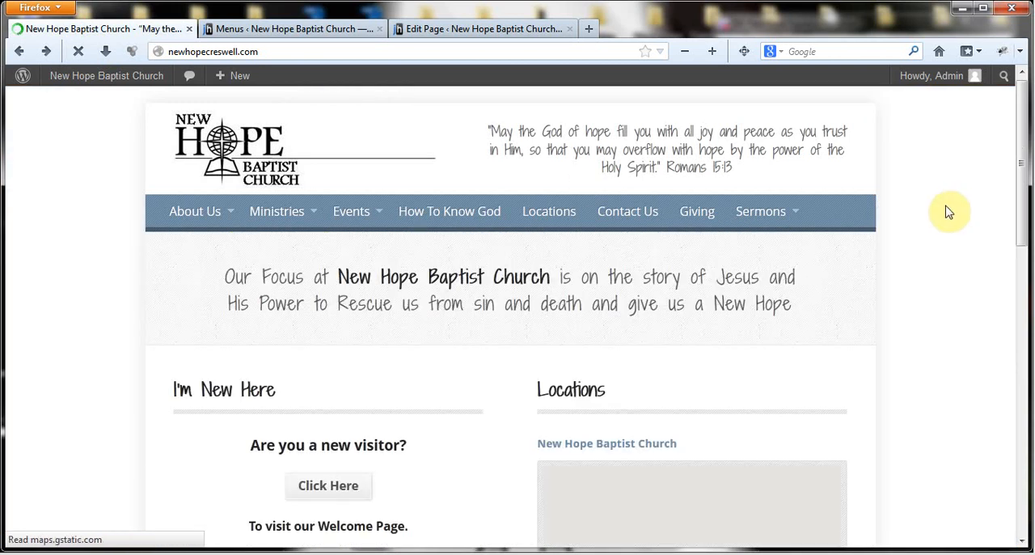
mouse_move(760, 212)
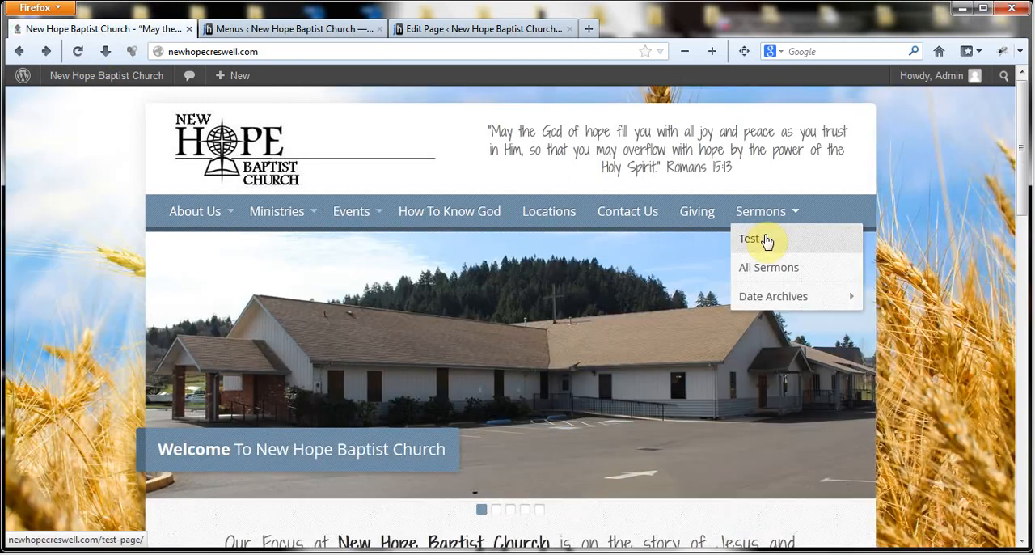
click(763, 237)
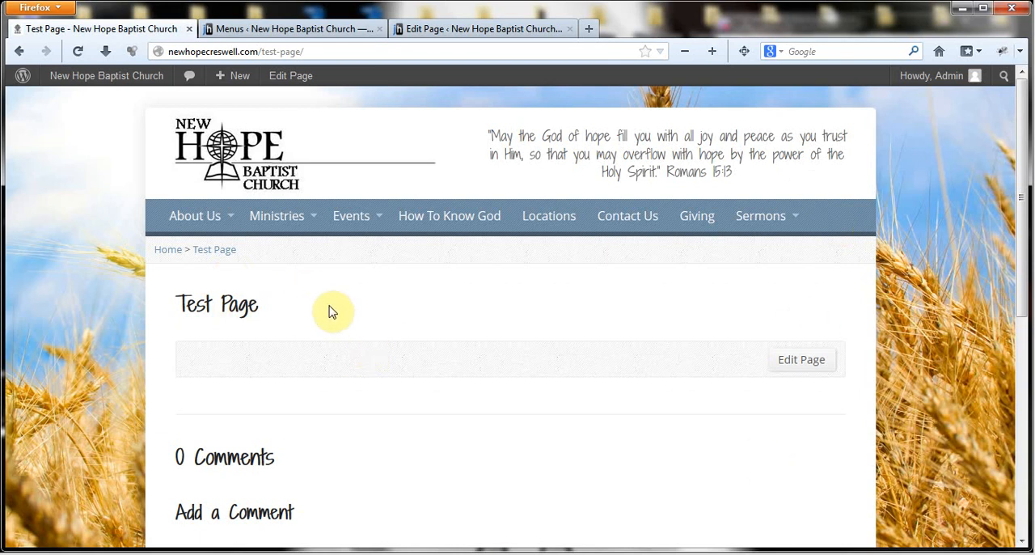
key(alt+Left)
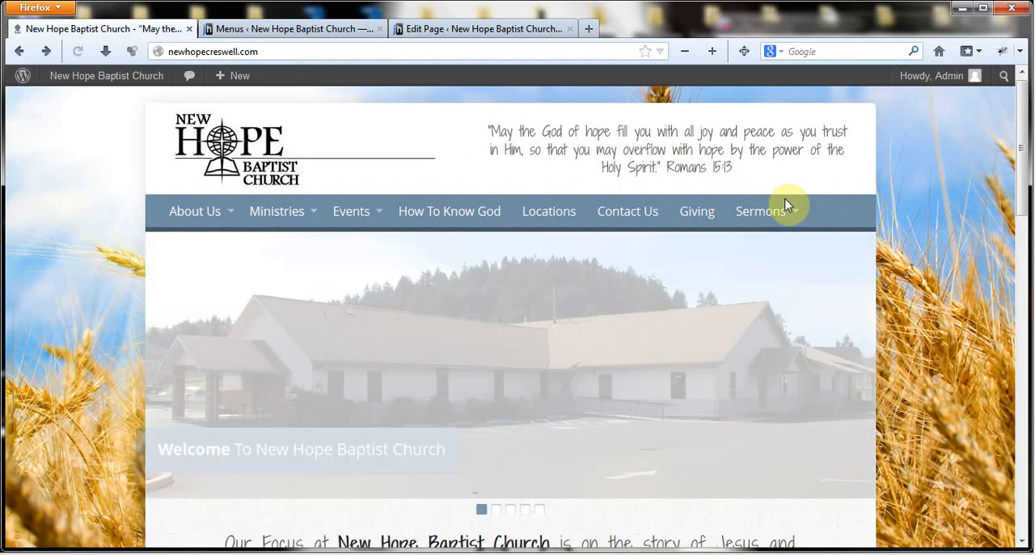
mouse_move(779, 213)
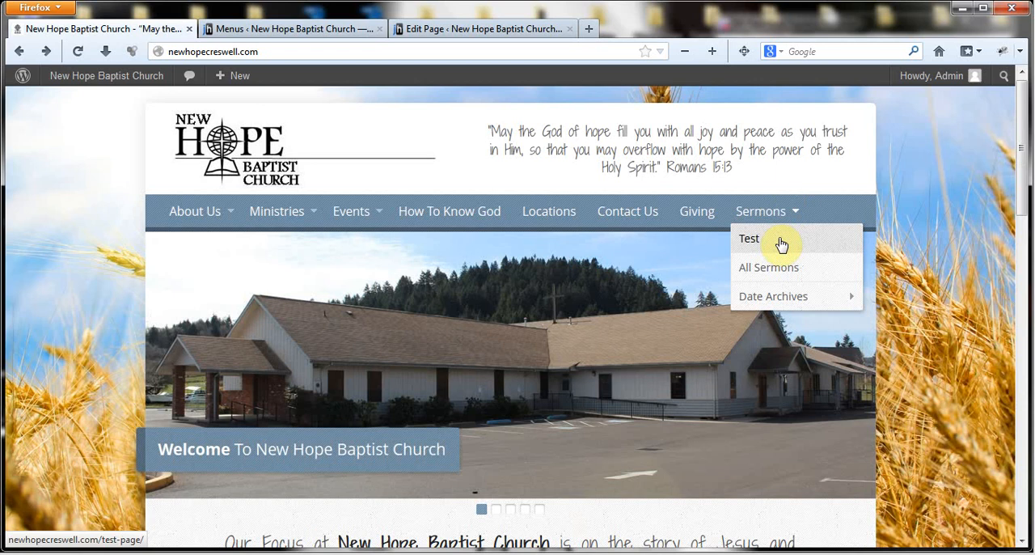
- Open the settings of the Test item under Sermons in the Header Menu and remove the item from the menu
click(264, 30)
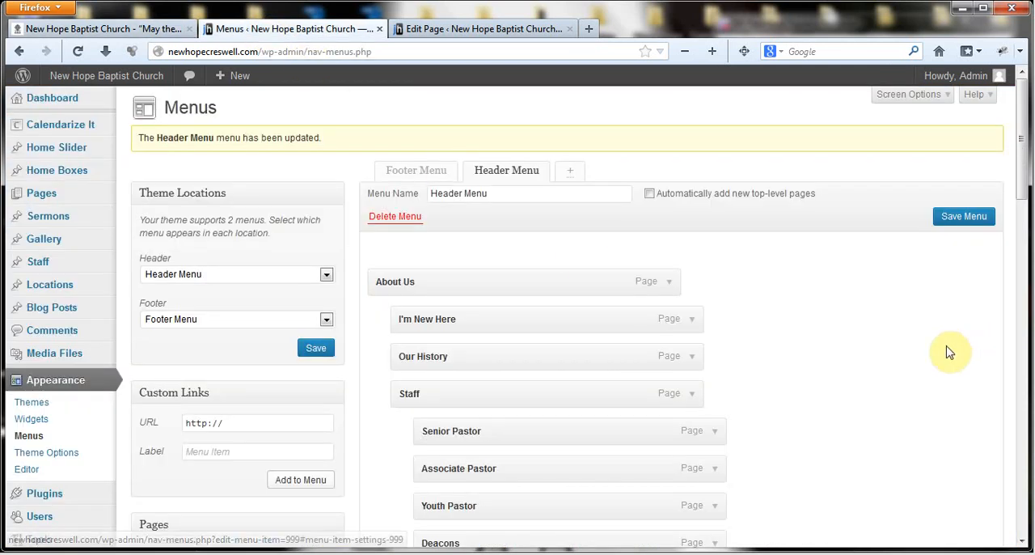
scroll(950, 352, down, 15)
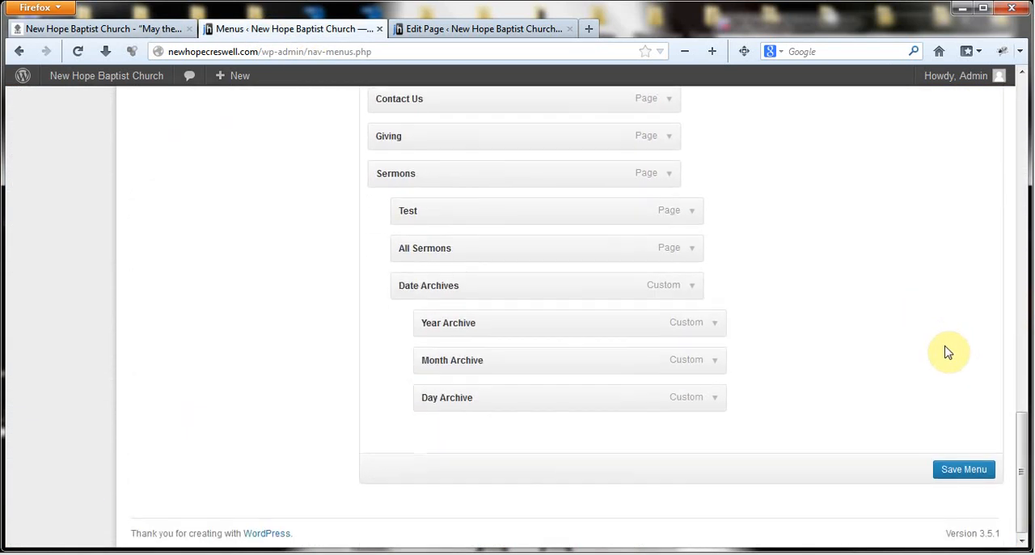
scroll(890, 376, up, 1)
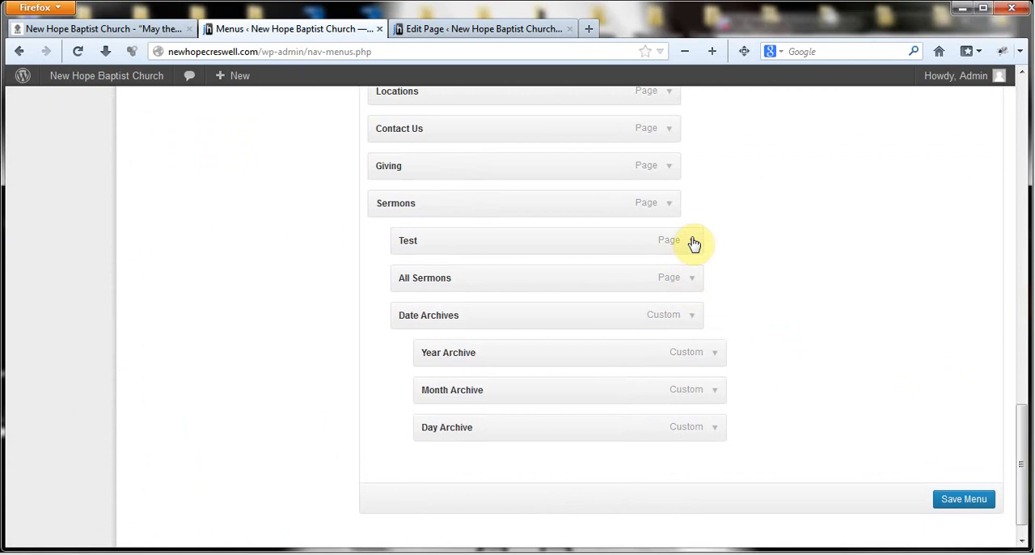
click(693, 243)
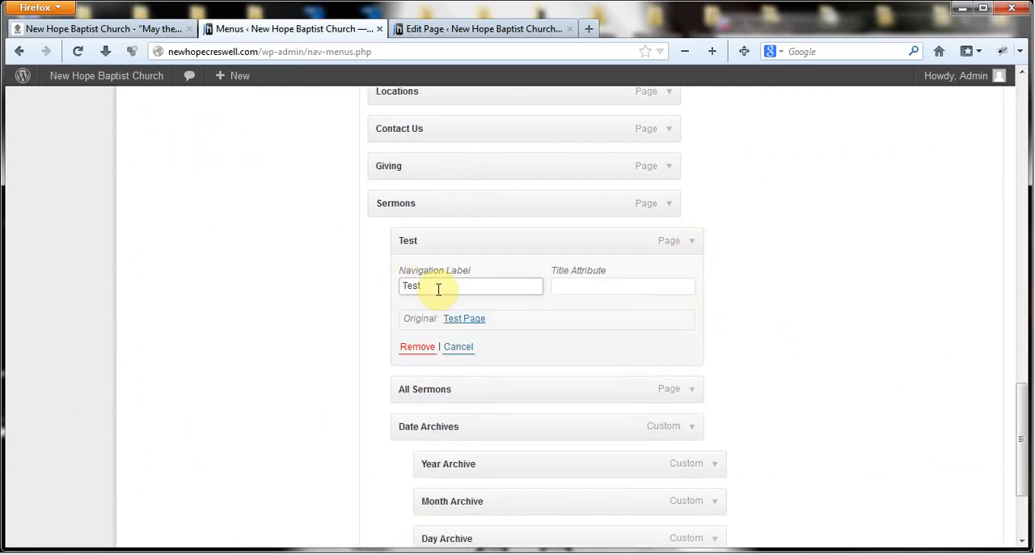
click(592, 283)
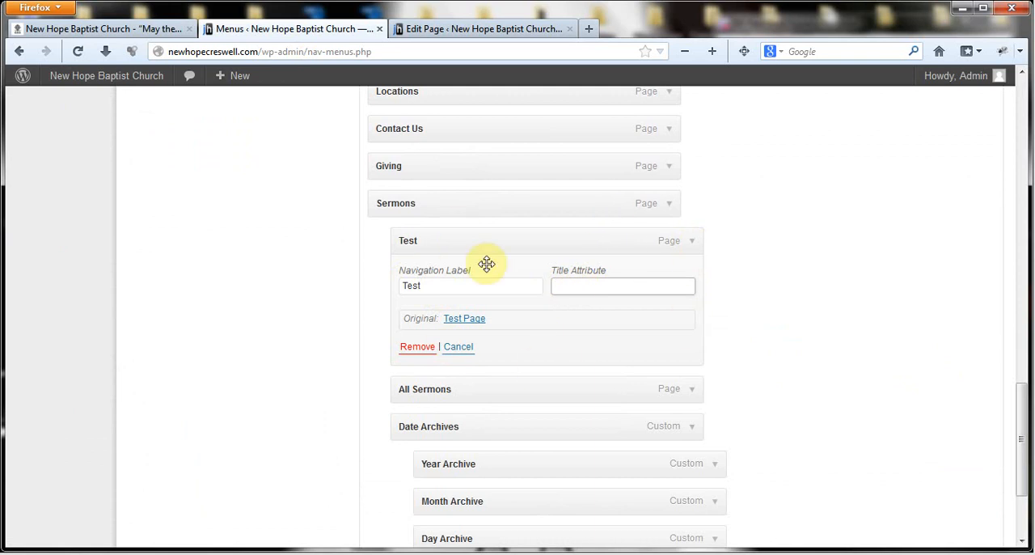
click(466, 351)
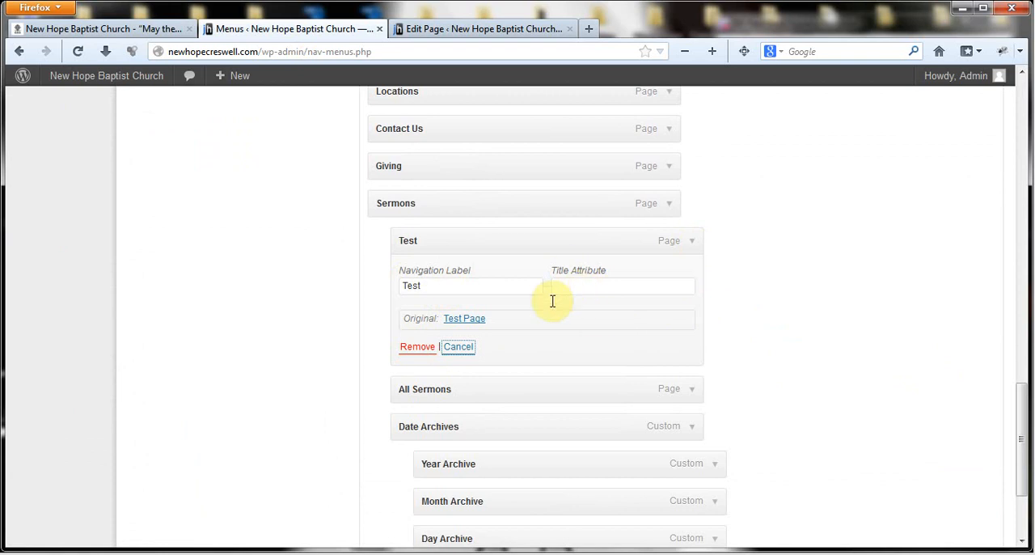
click(418, 350)
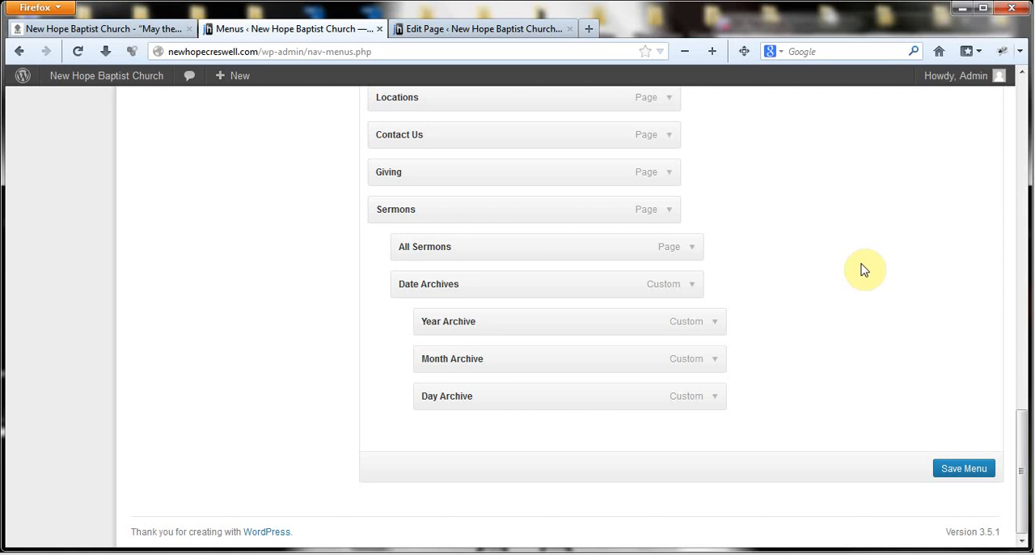
- Look at the item settings of About Us in the Header Menu and close them again
scroll(865, 307, up, 10)
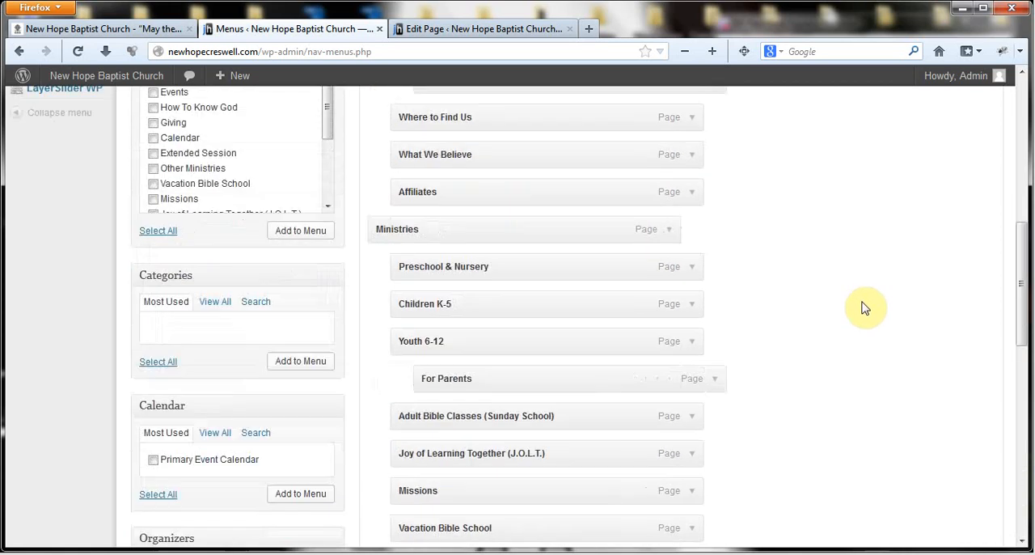
scroll(866, 307, up, 5)
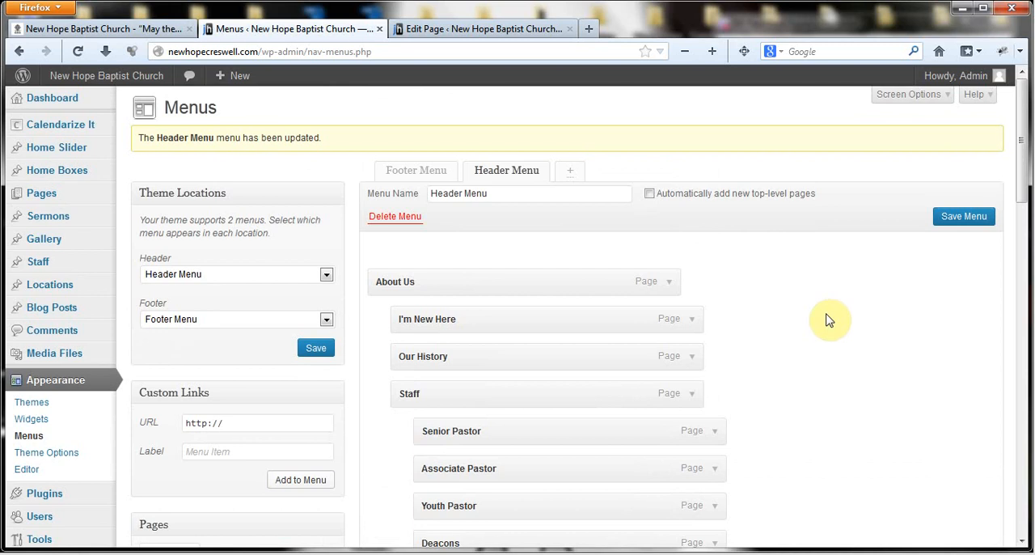
click(669, 283)
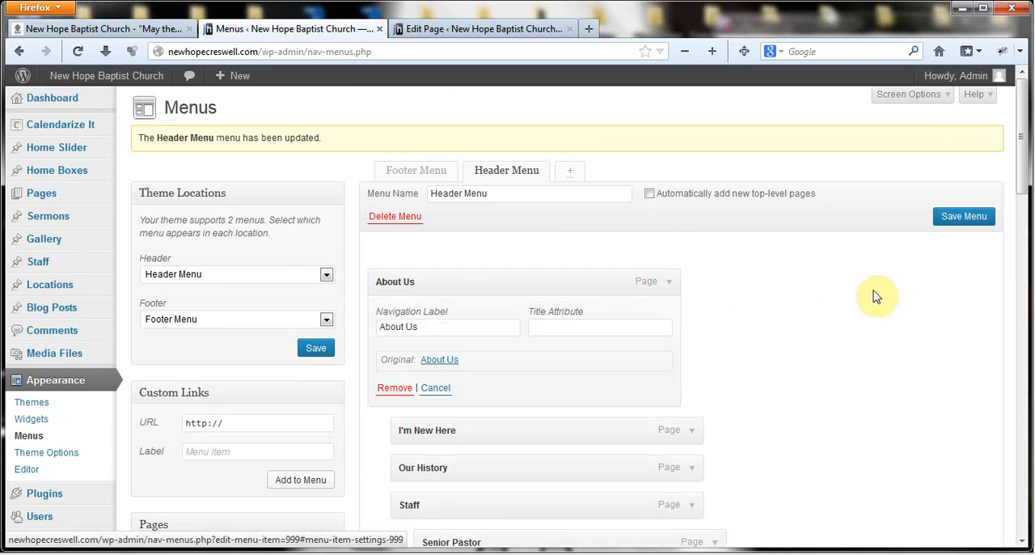
click(670, 282)
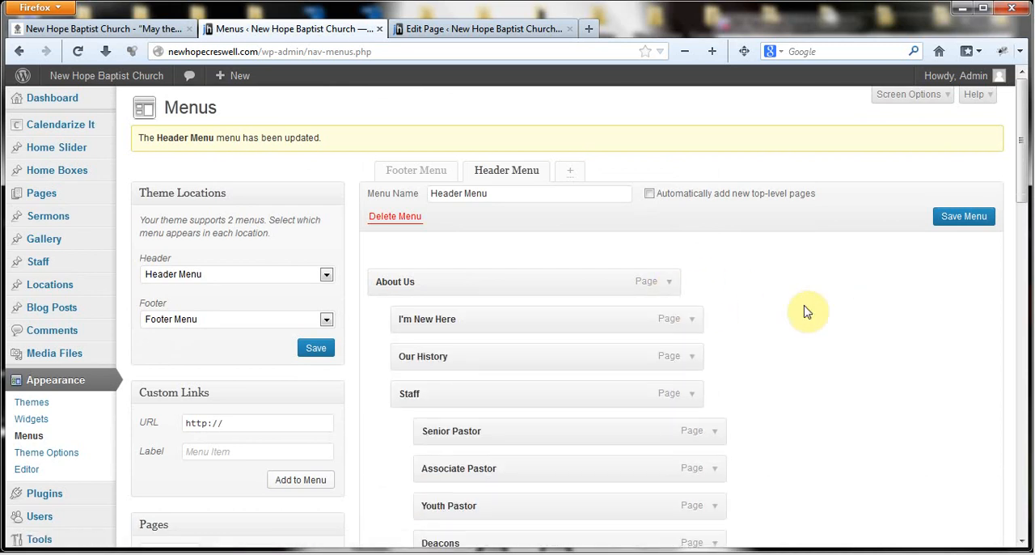
- Examine the navigation label, title attribute and removal option of the About Us item, collapsing its settings when done
click(669, 282)
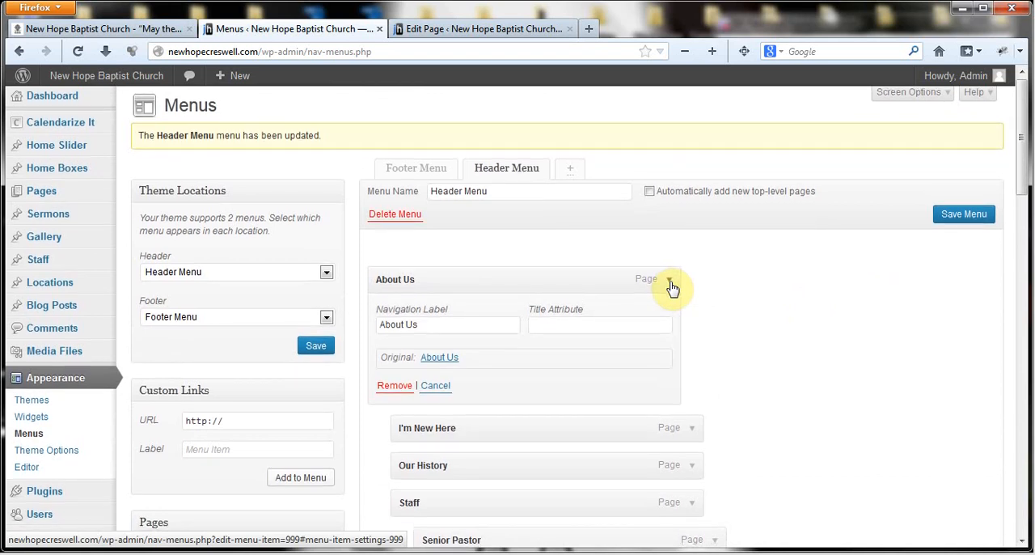
click(670, 283)
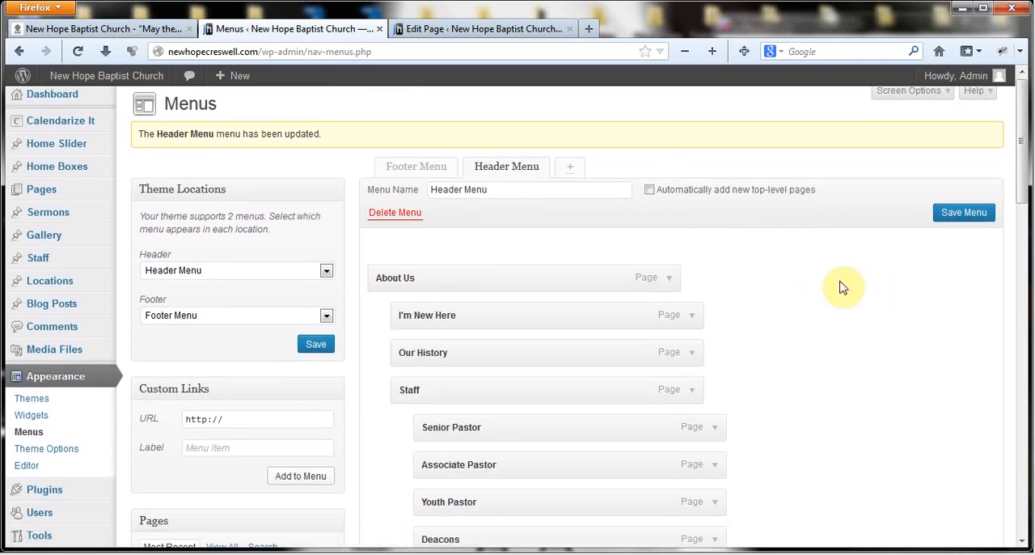
click(670, 282)
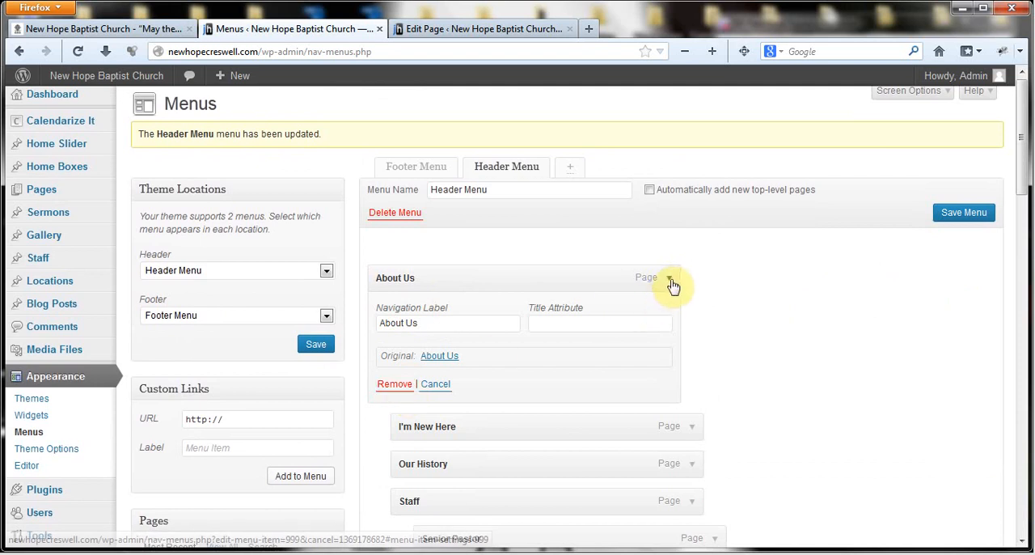
click(671, 280)
scroll(776, 289, down, 1)
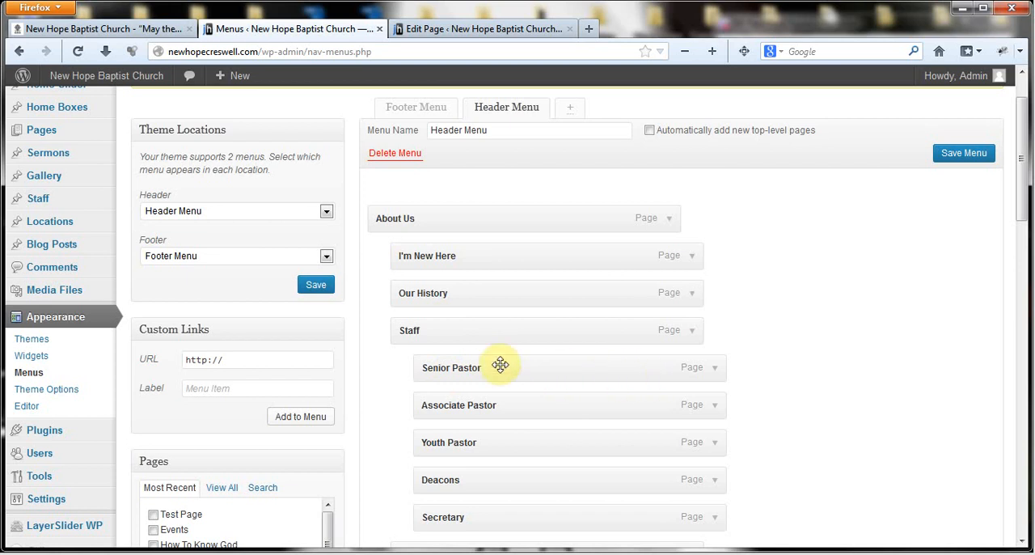
scroll(899, 313, up, 2)
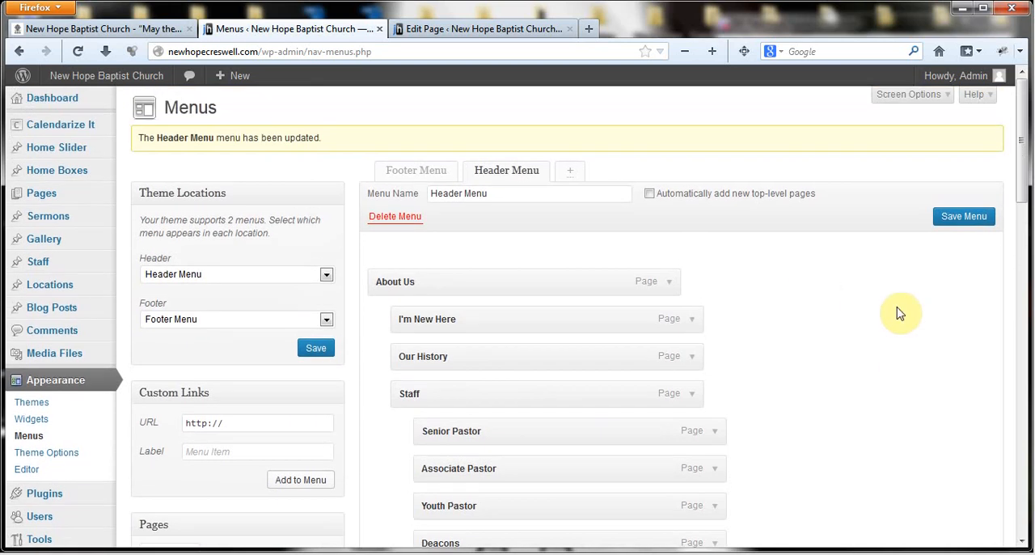
click(668, 283)
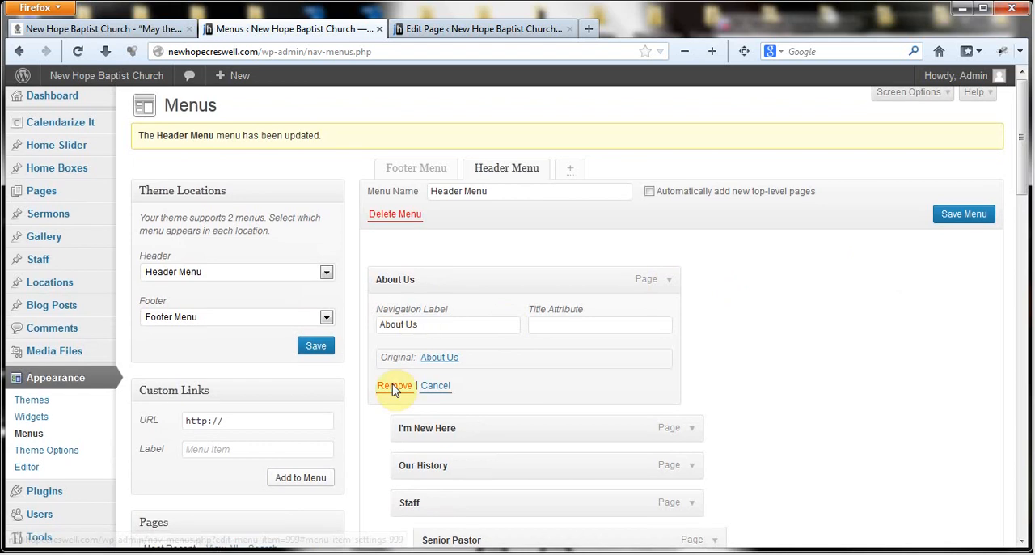
click(670, 280)
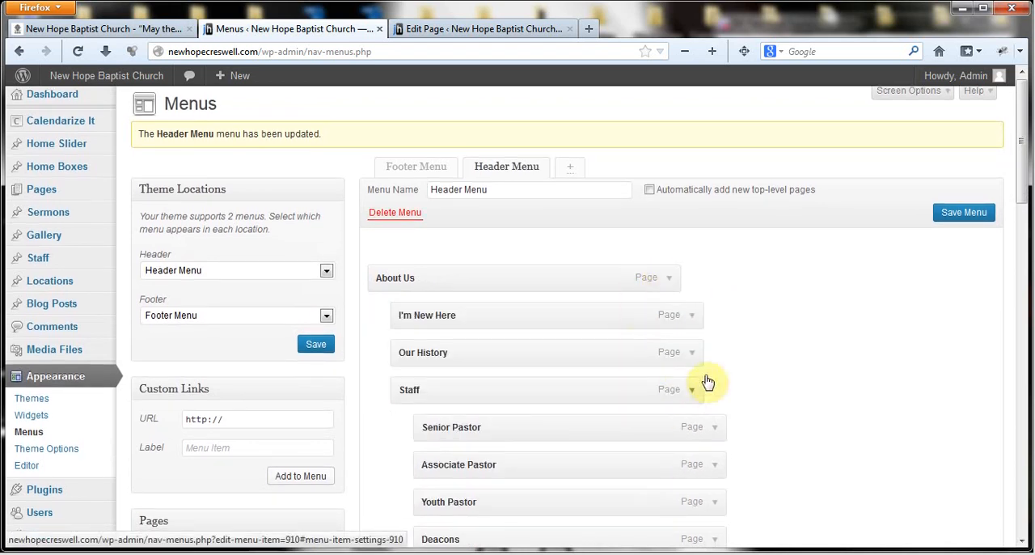
- Check the Header Menu's items down to Sermons and save the menu without the Test item
scroll(744, 351, down, 3)
scroll(554, 426, down, 2)
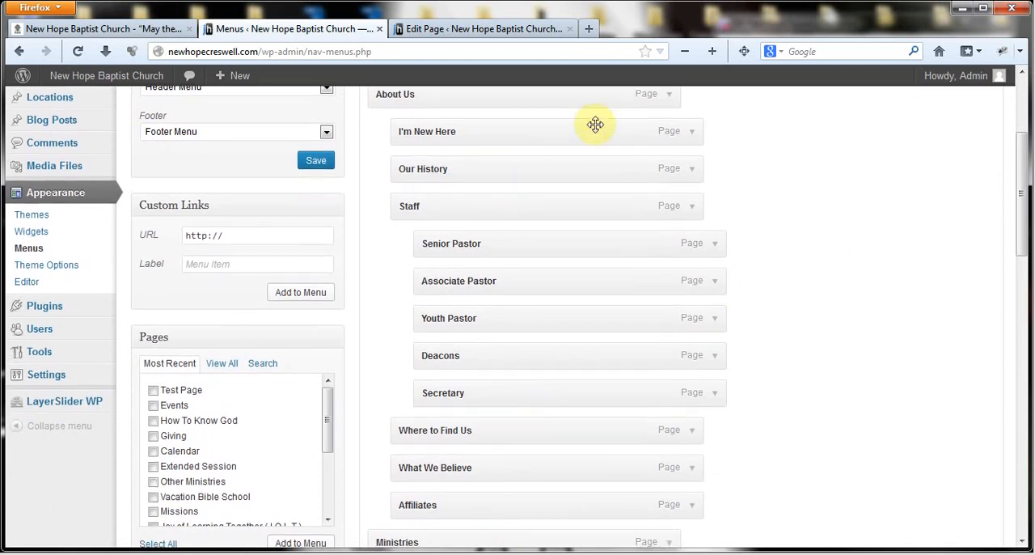
scroll(578, 217, up, 4)
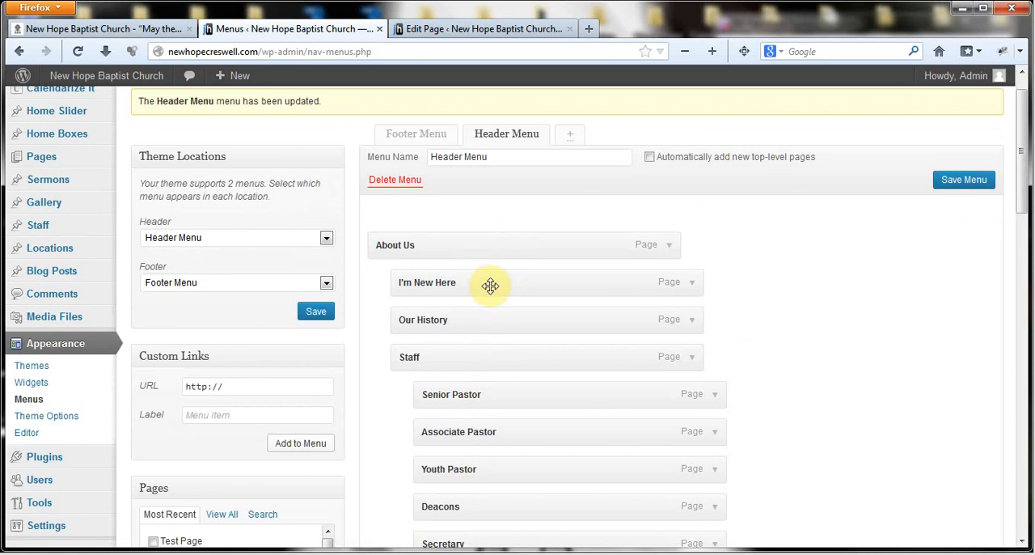
scroll(839, 275, up, 1)
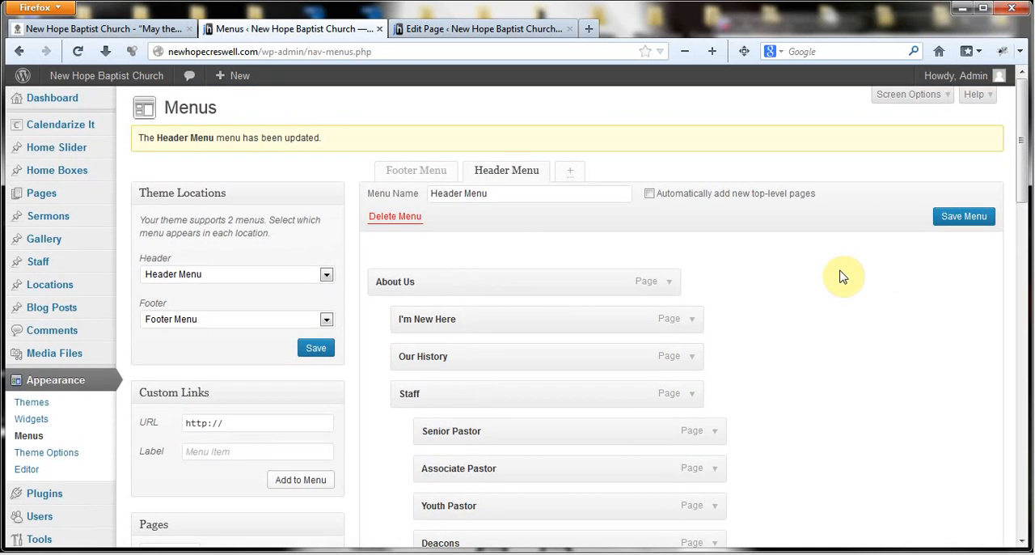
scroll(839, 275, down, 12)
scroll(851, 316, up, 2)
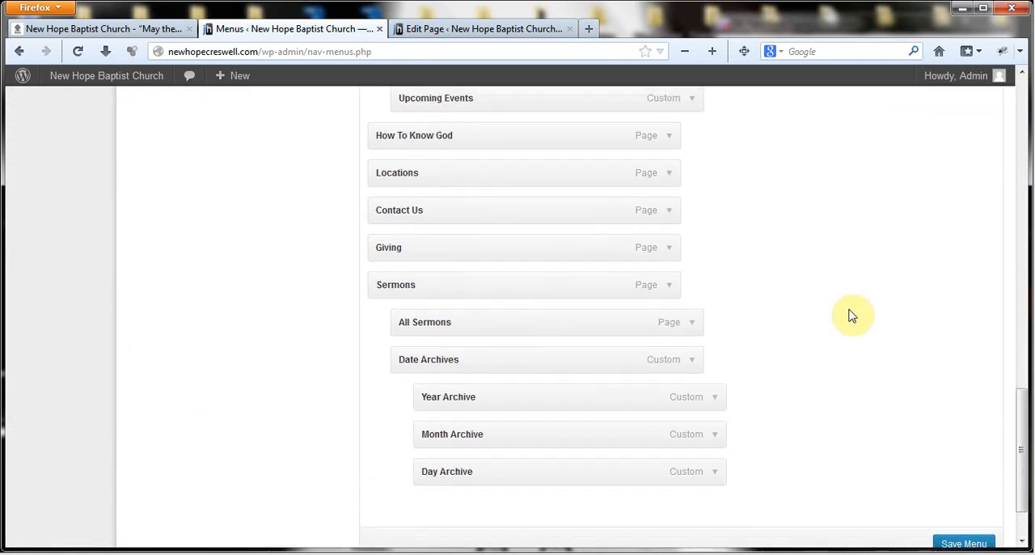
scroll(858, 299, up, 10)
click(966, 218)
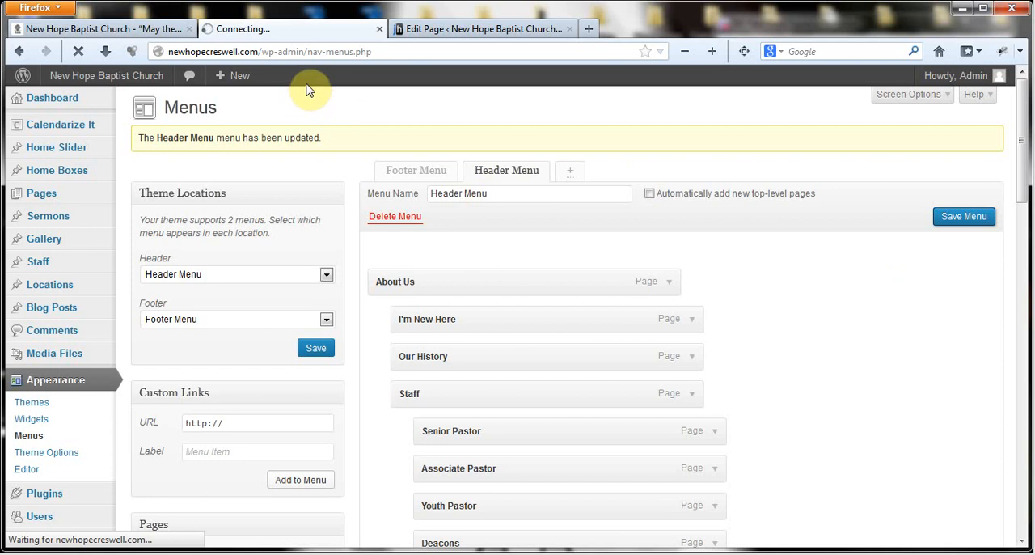
- Reload the live home page and check the Sermons submenu for the removed Test item
click(67, 31)
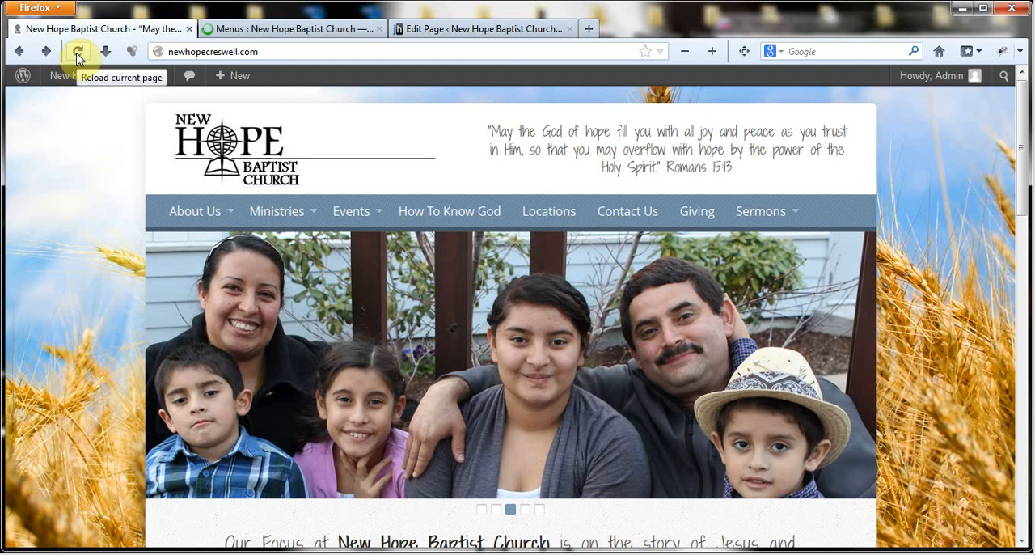
click(78, 54)
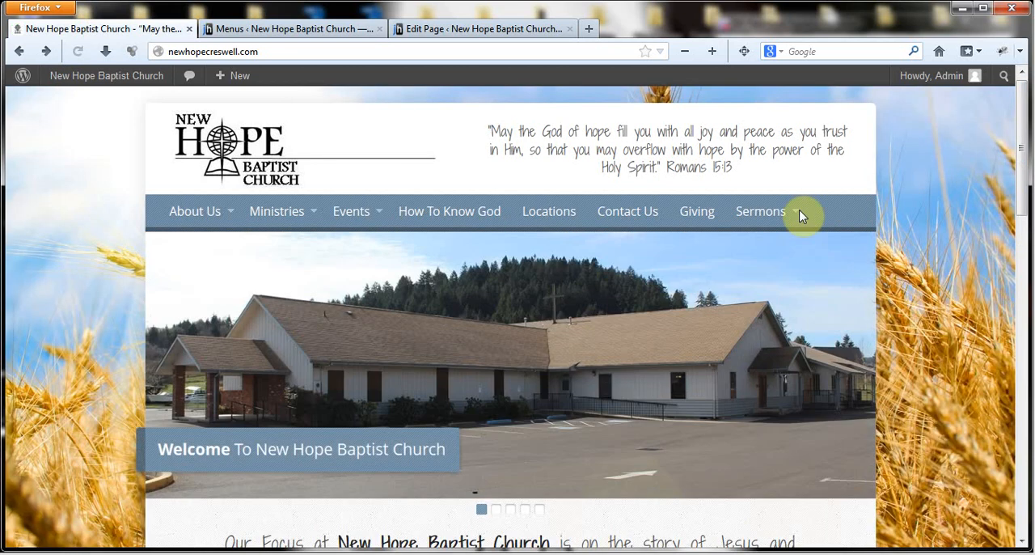
mouse_move(763, 213)
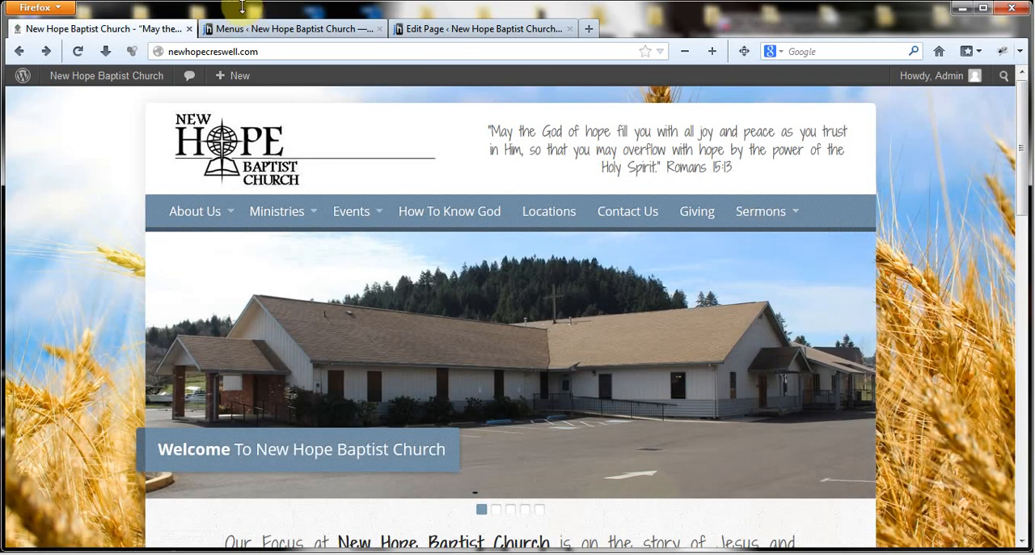
- Return to the WordPress Menus page and review the saved Header Menu's items from Sermons up to About Us
click(261, 29)
scroll(606, 396, down, 15)
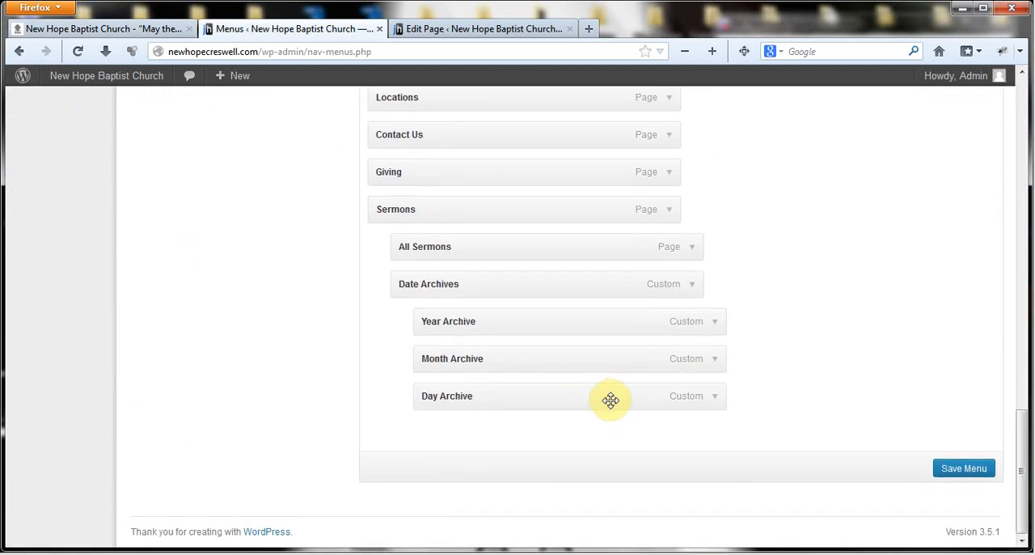
scroll(611, 400, up, 1)
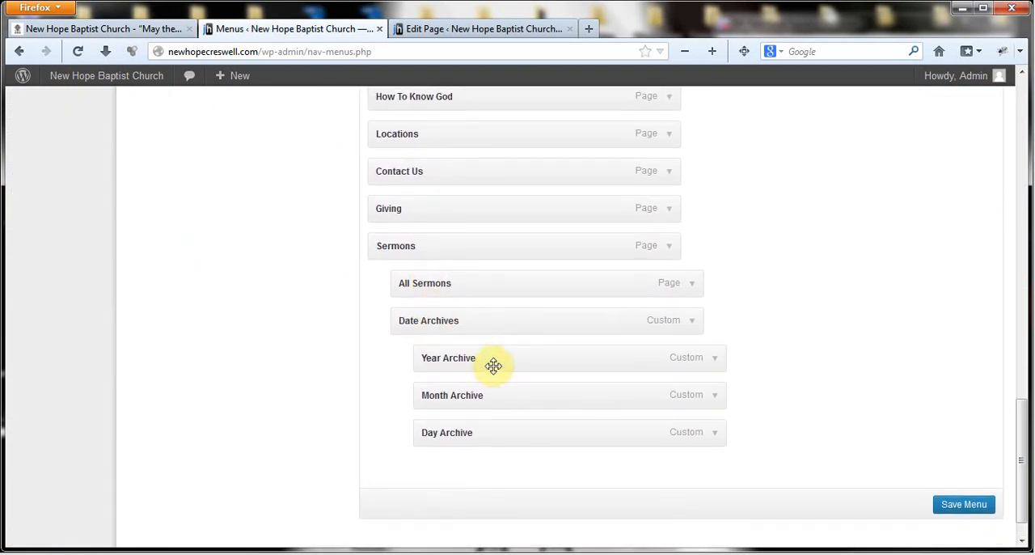
scroll(821, 277, up, 10)
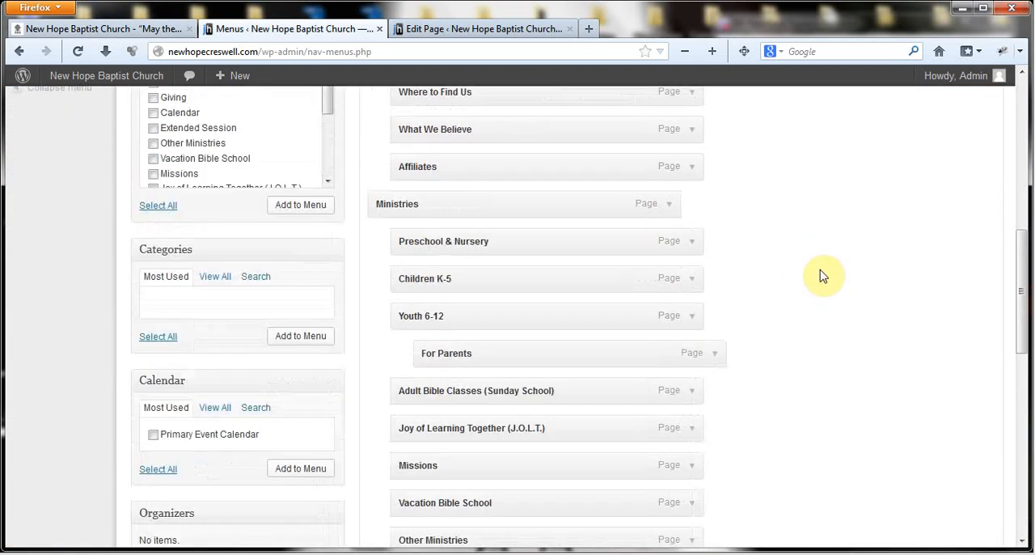
scroll(821, 276, up, 10)
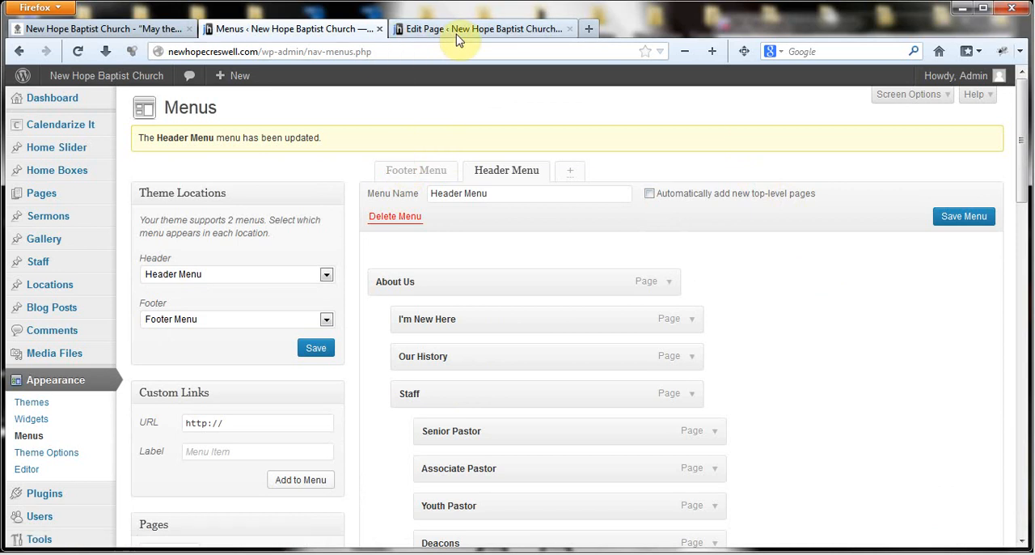
- Open the Footer Menu and look over its items and their order
click(404, 170)
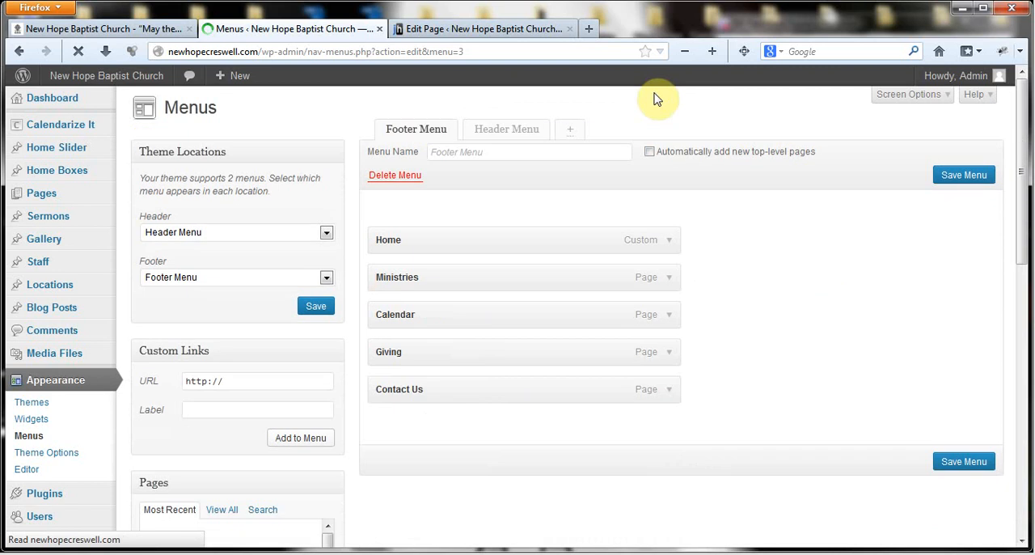
scroll(561, 215, down, 2)
drag(578, 201, 554, 210)
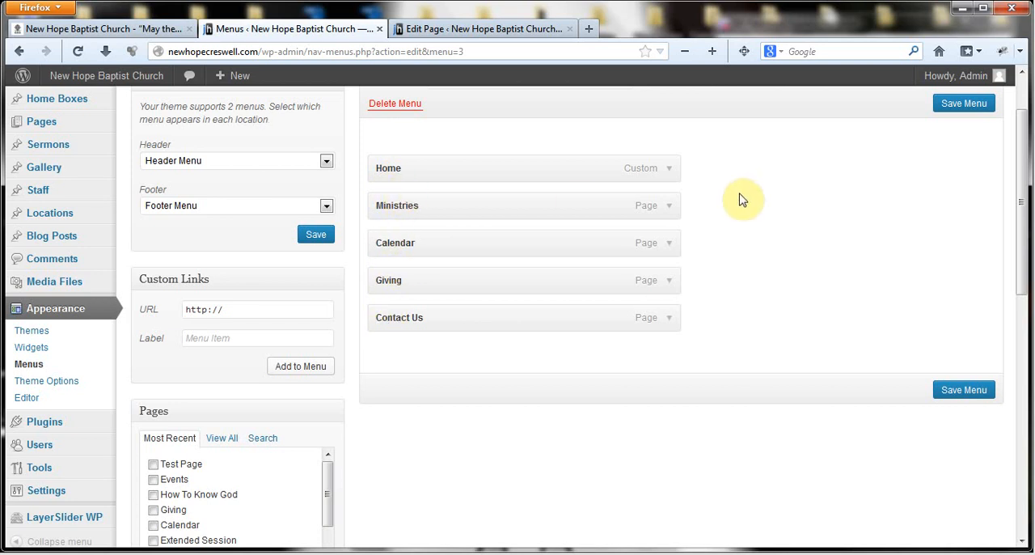
- Examine the navigation label and other settings of the Contact Us item in the Footer Menu, and collapse them again
click(669, 321)
click(419, 366)
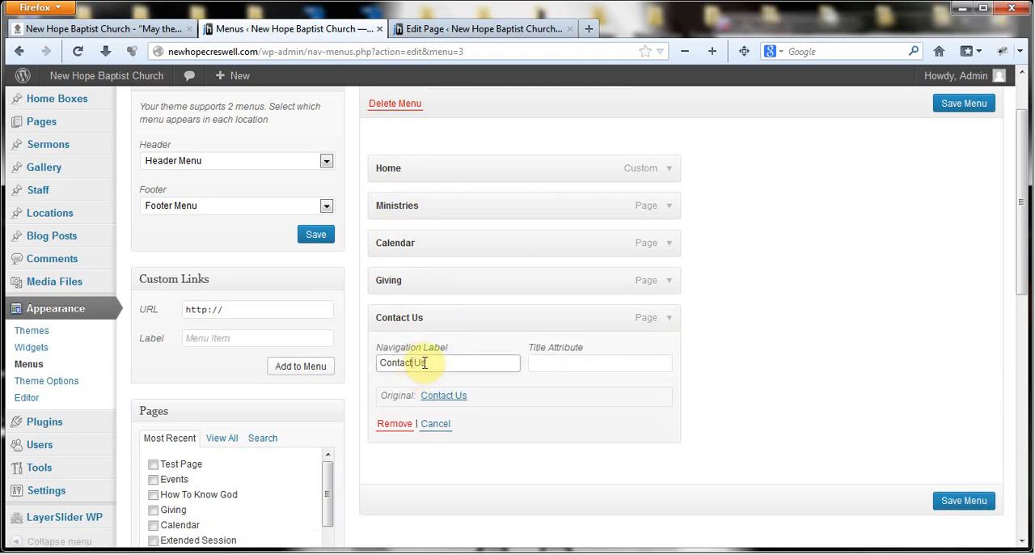
double_click(420, 362)
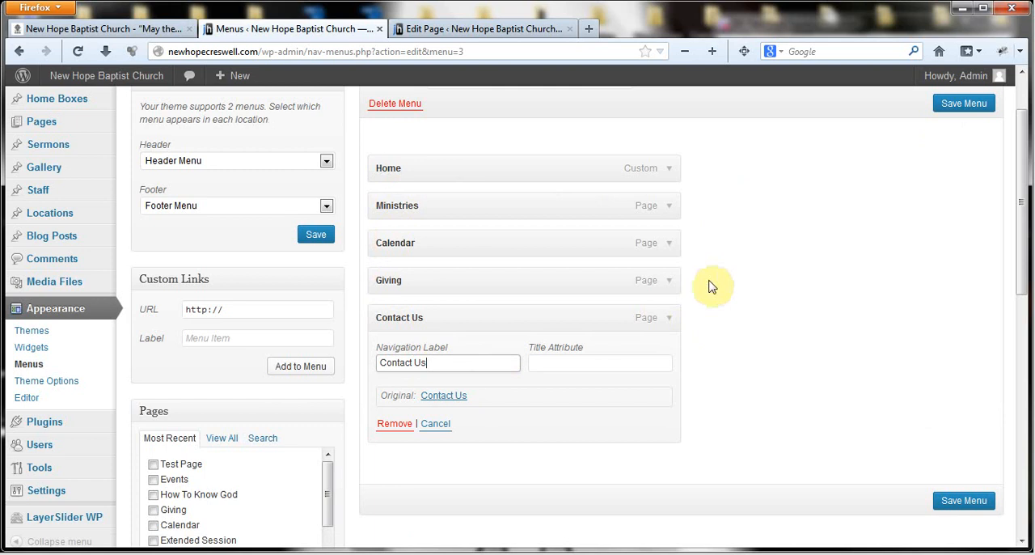
click(669, 318)
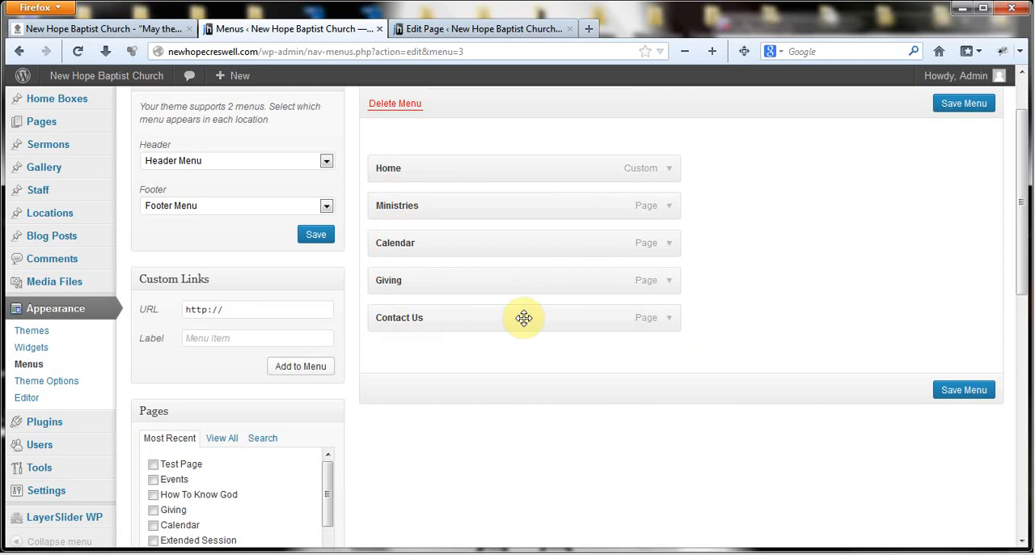
click(668, 320)
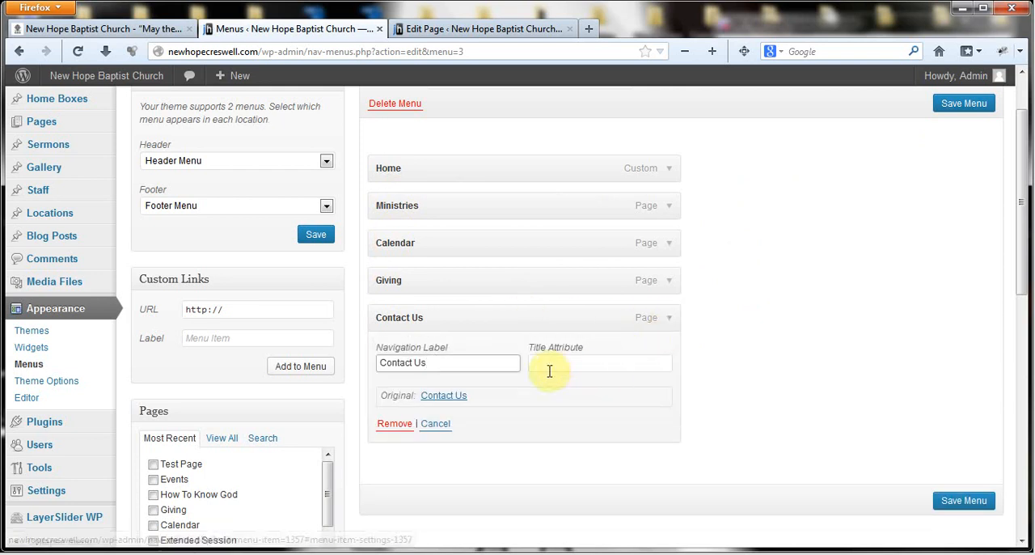
click(670, 319)
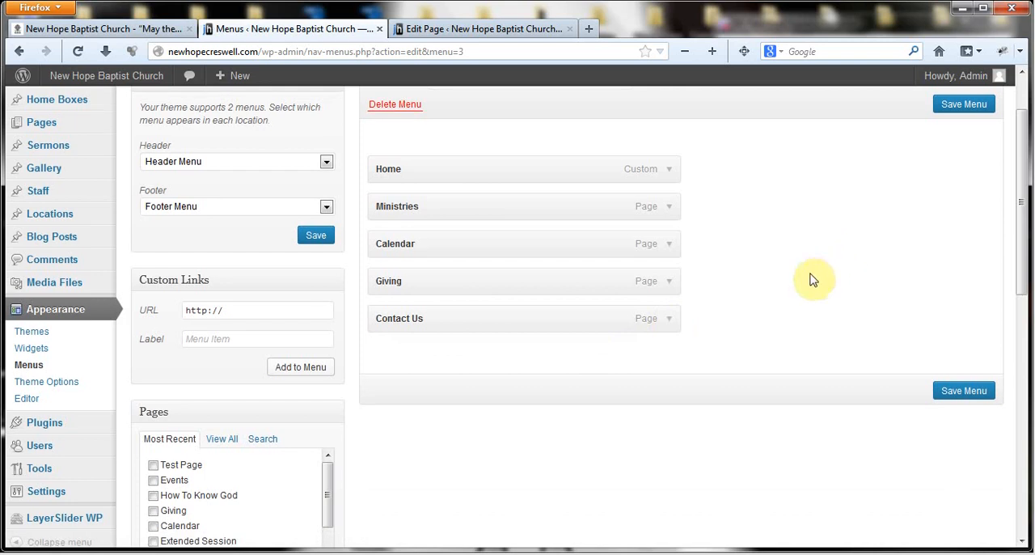
scroll(809, 277, up, 2)
click(486, 552)
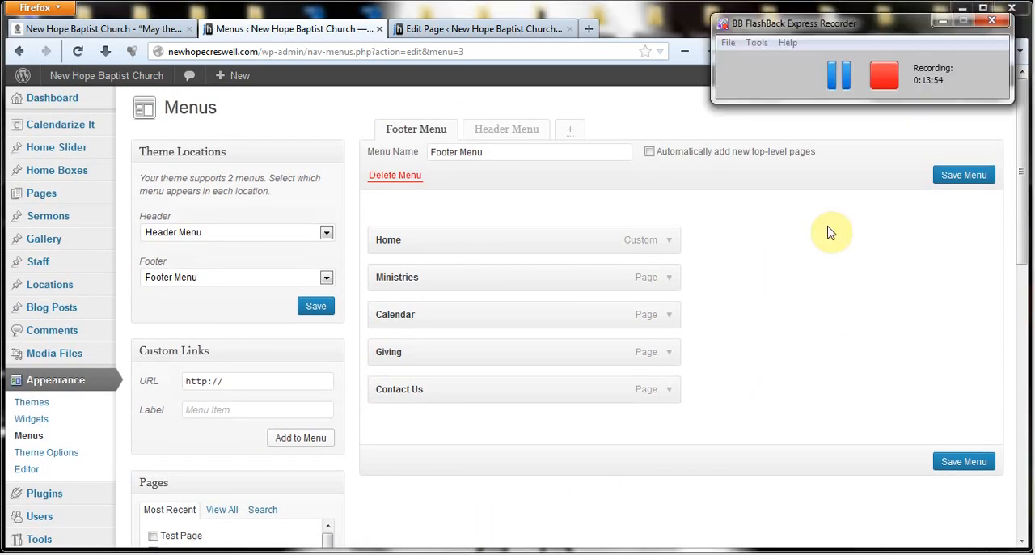